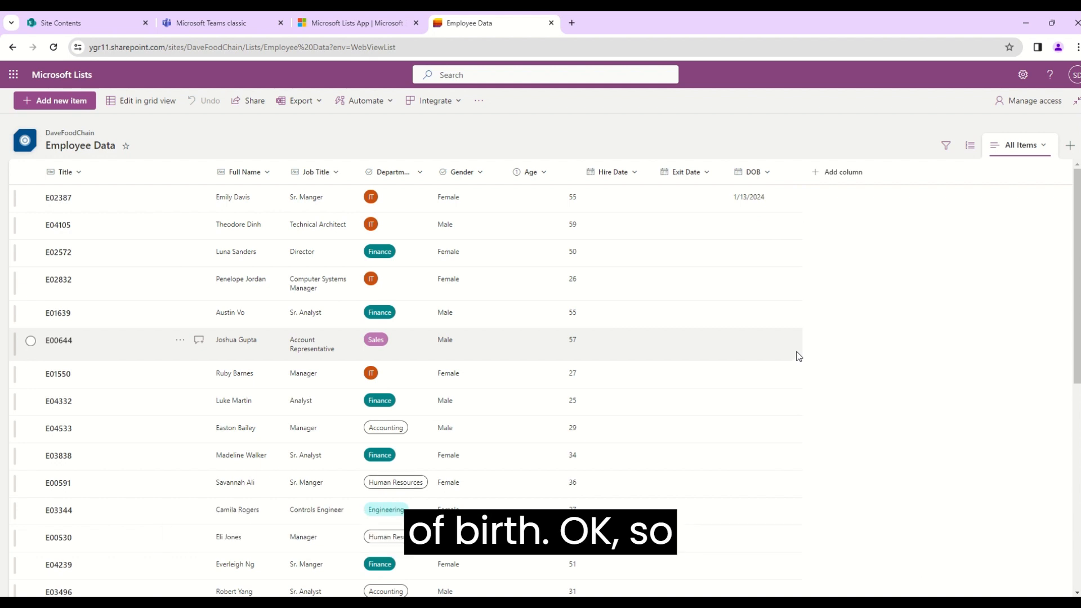
Set the Hire Date of the first employee record in the list to 2/2/2024 and close the record
{"action": "double_click", "coordinate": [609, 195]}
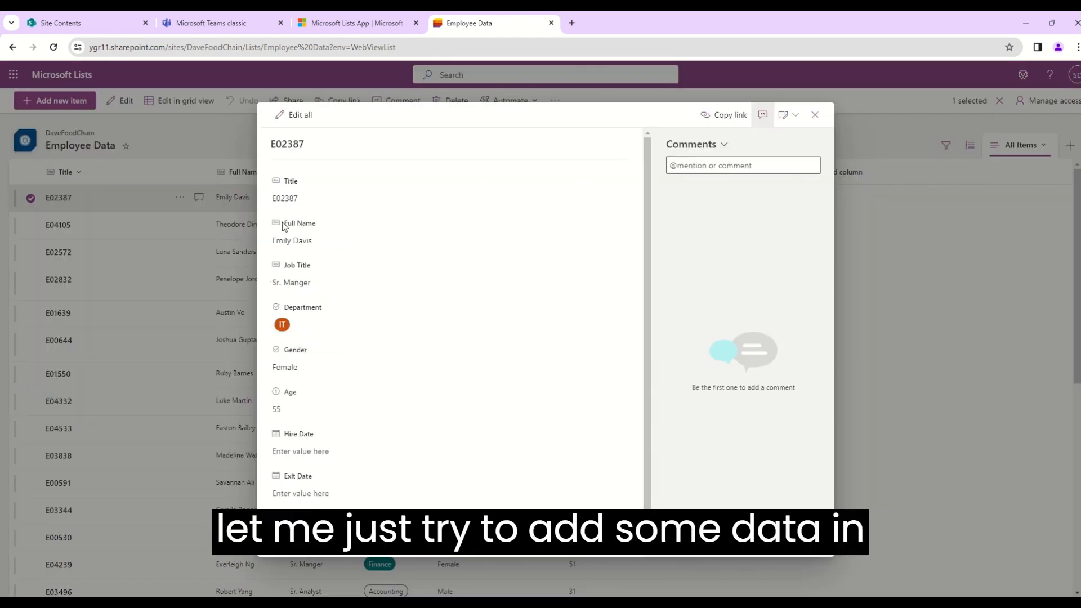
{"action": "left_click", "coordinate": [315, 452]}
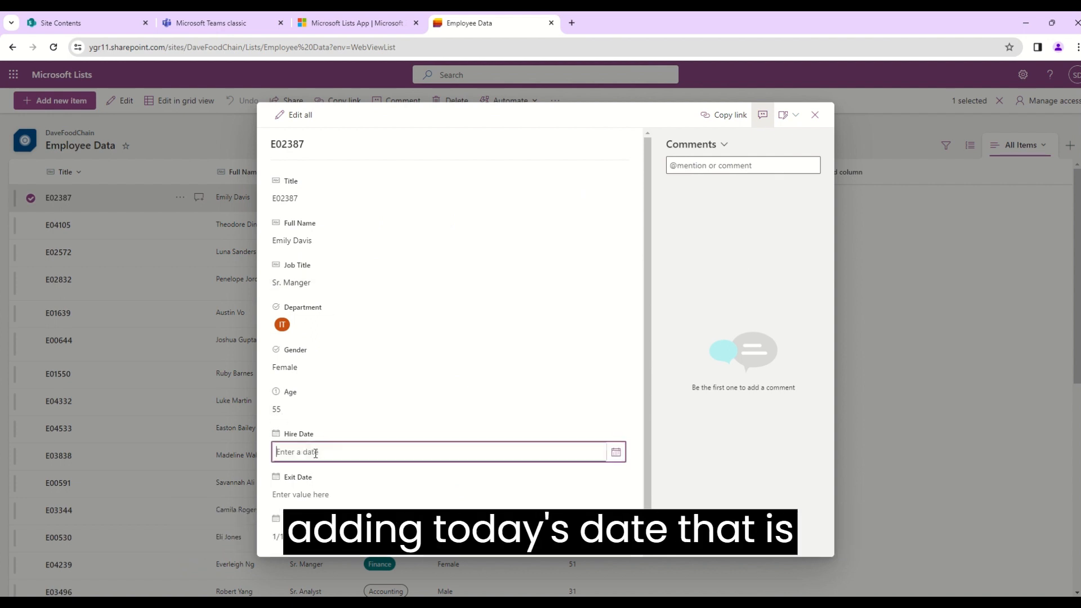
{"action": "type", "text": "02/"}
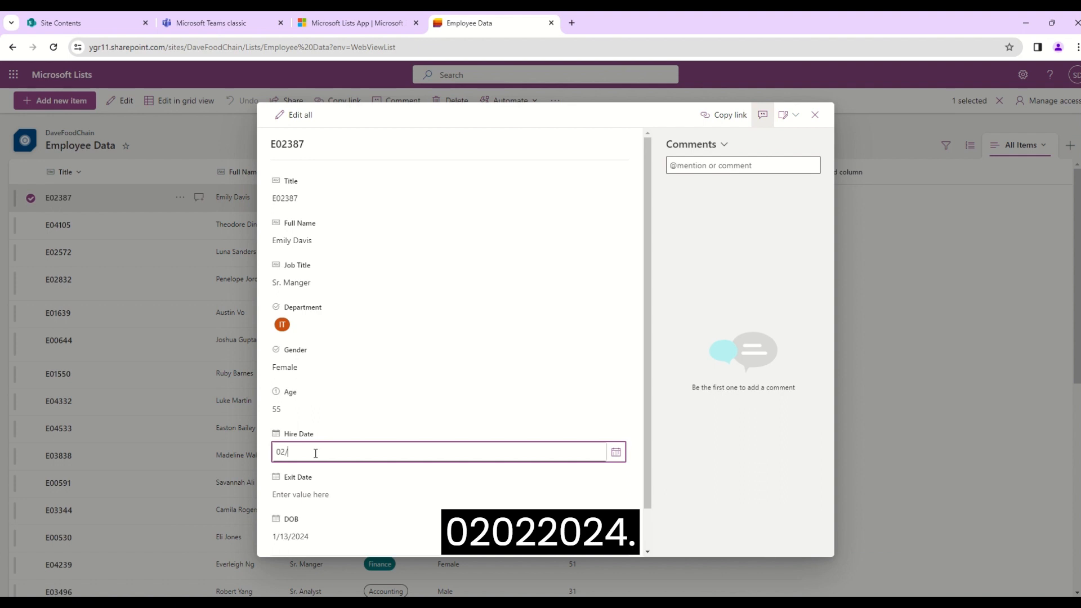
{"action": "type", "text": "02/2024"}
{"action": "key", "text": "Return"}
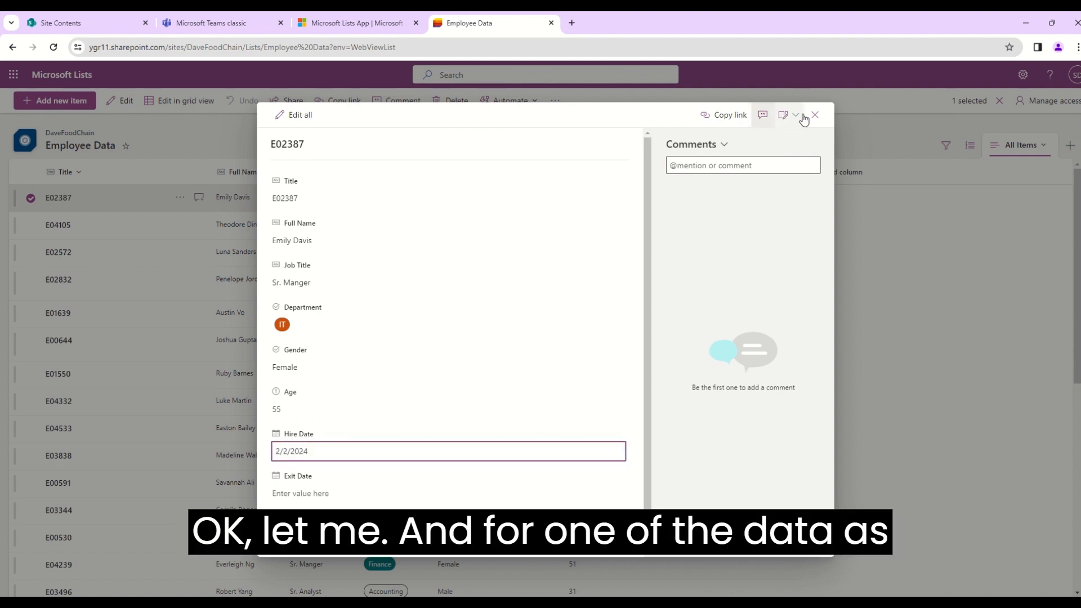
{"action": "left_click", "coordinate": [815, 115]}
Open the second employee record and set its Hire Date to 1/2/2024
{"action": "double_click", "coordinate": [637, 226]}
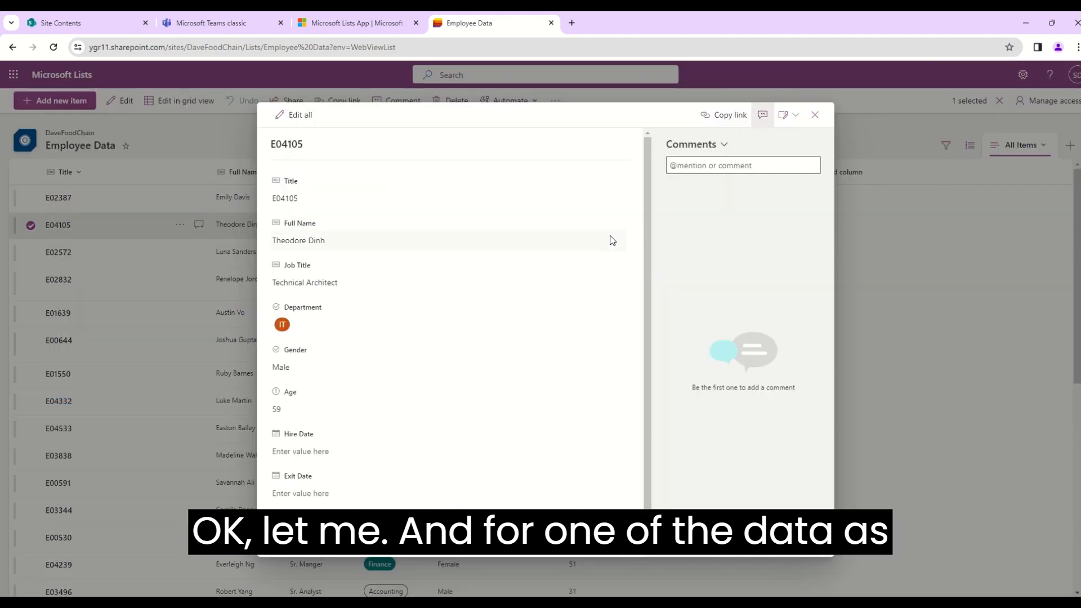
{"action": "left_click", "coordinate": [304, 450]}
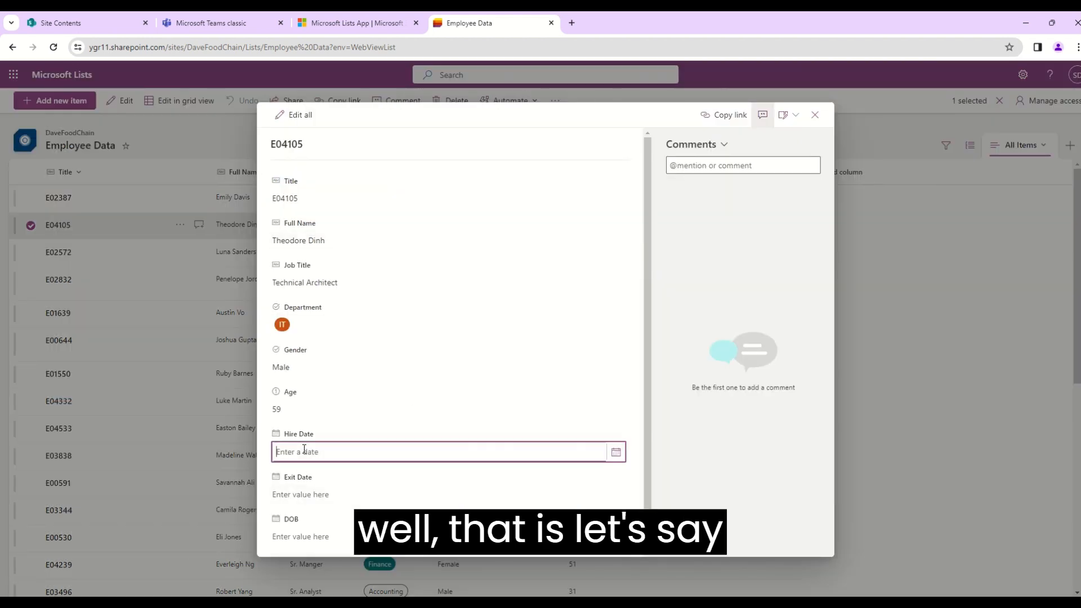
{"action": "type", "text": "01/02/"}
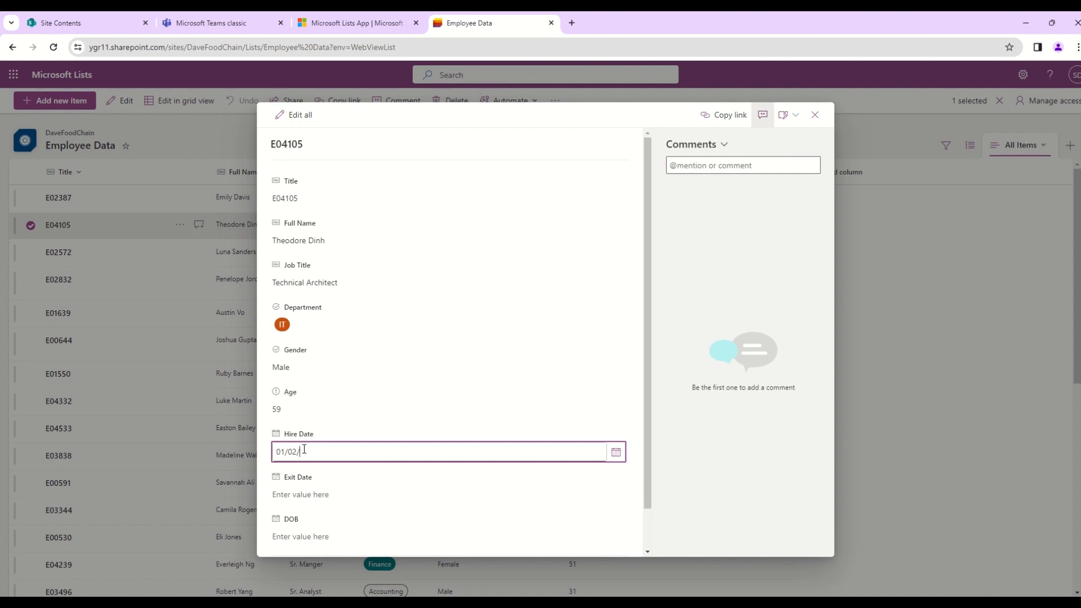
{"action": "type", "text": "2024"}
{"action": "key", "text": "Return"}
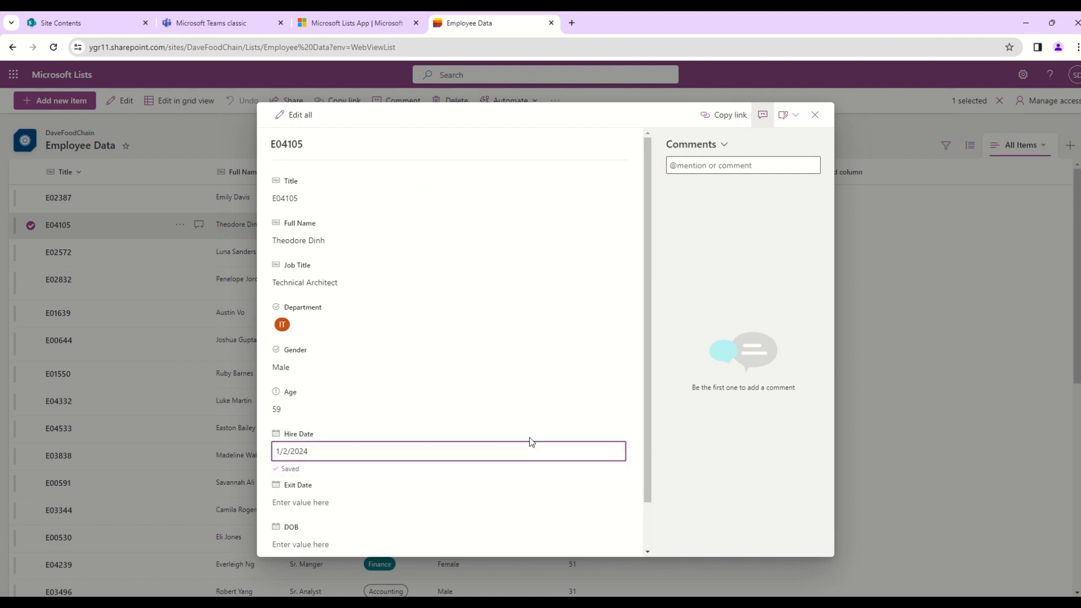
Set the second employee record's Hire Date to February 2, 2024, close the record and clear the row selection
{"action": "left_click", "coordinate": [616, 453]}
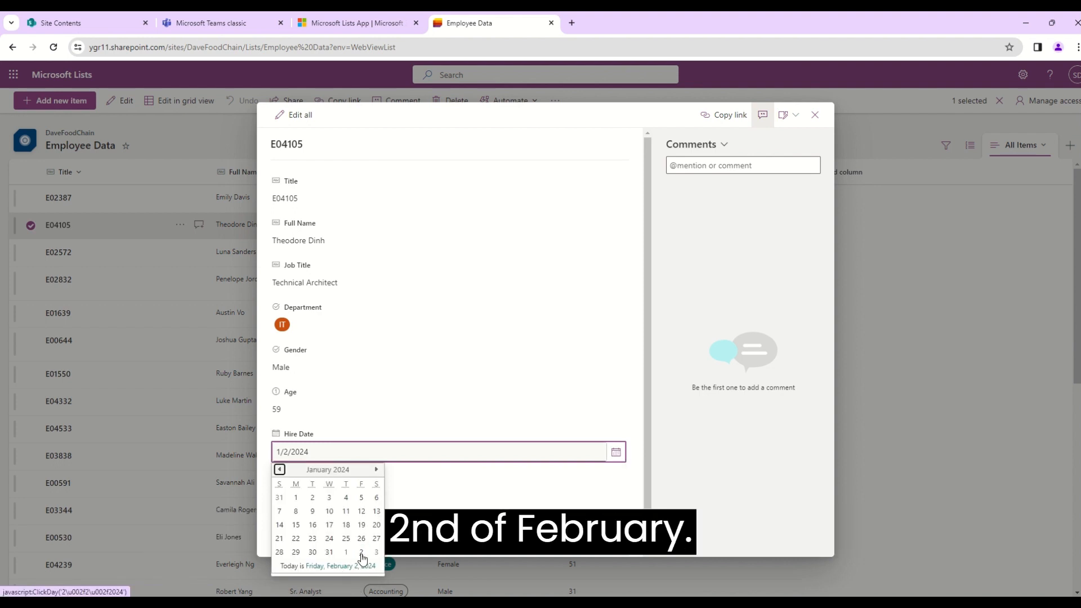
{"action": "left_click", "coordinate": [361, 552]}
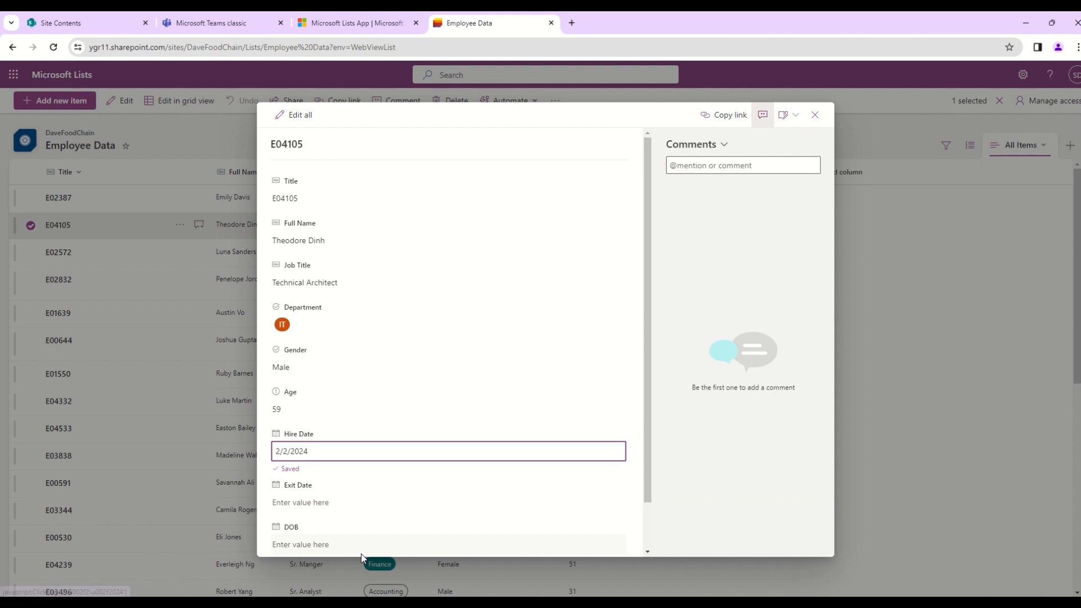
{"action": "left_click", "coordinate": [557, 457]}
{"action": "left_click", "coordinate": [818, 377]}
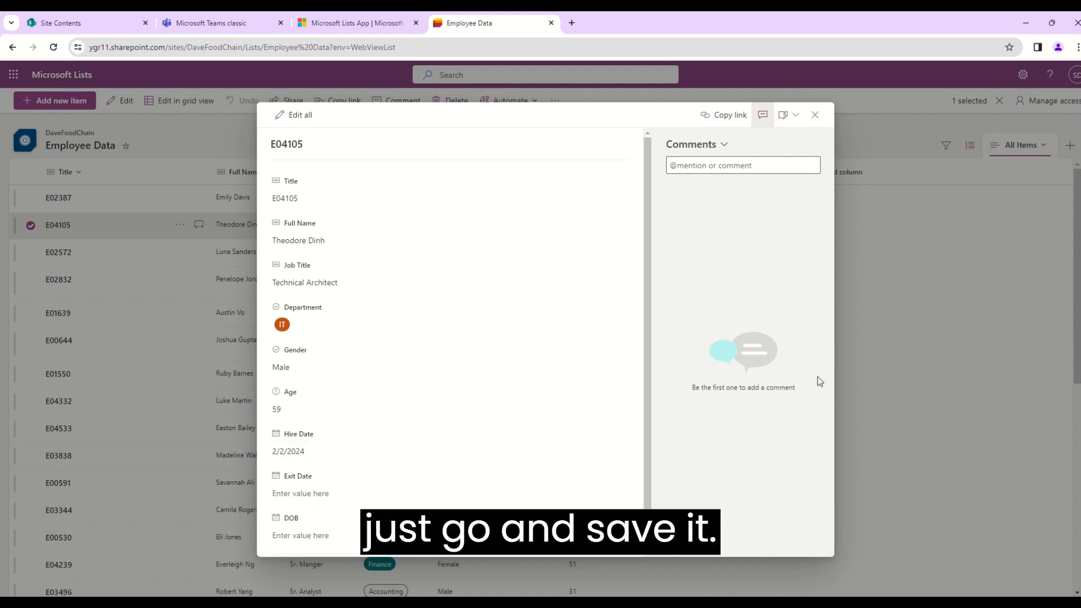
{"action": "left_click", "coordinate": [814, 115]}
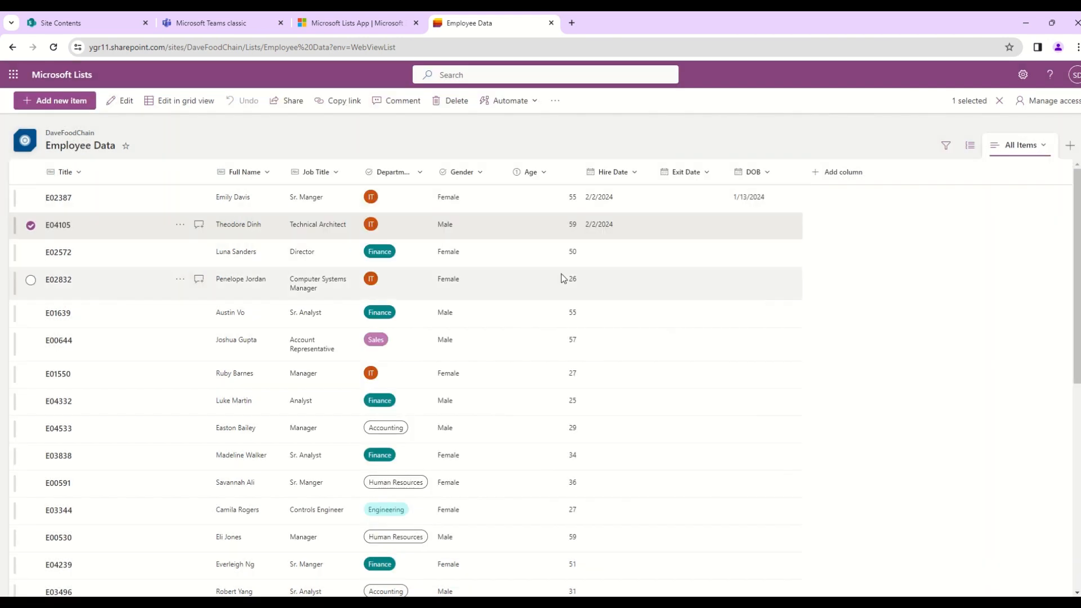
{"action": "left_click", "coordinate": [982, 310]}
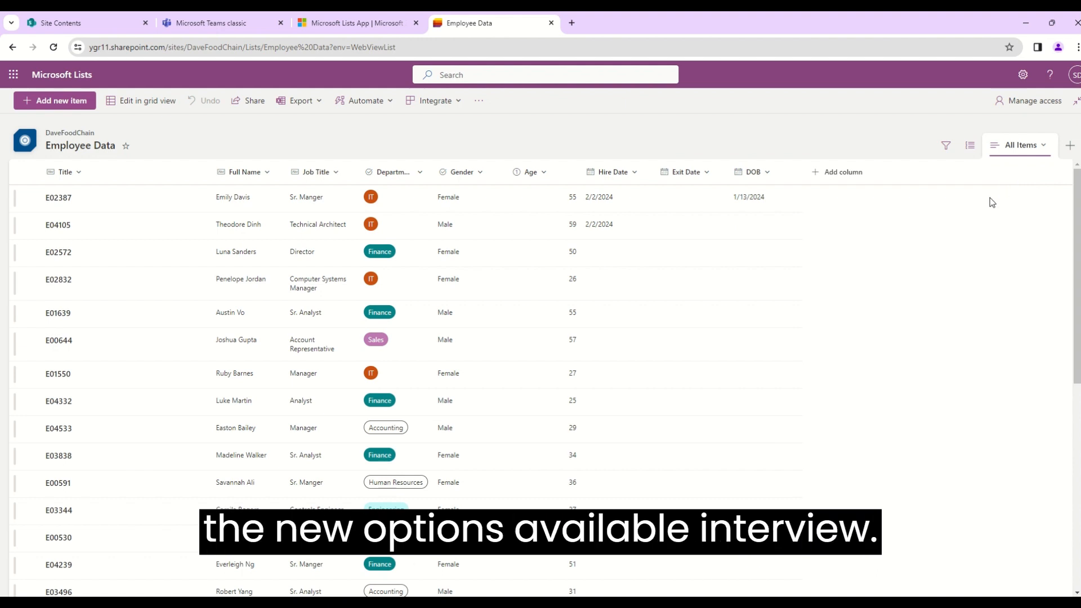
Start a new view of the Employee Data list and name it "Calendar Work Week View"
{"action": "left_click", "coordinate": [1070, 146]}
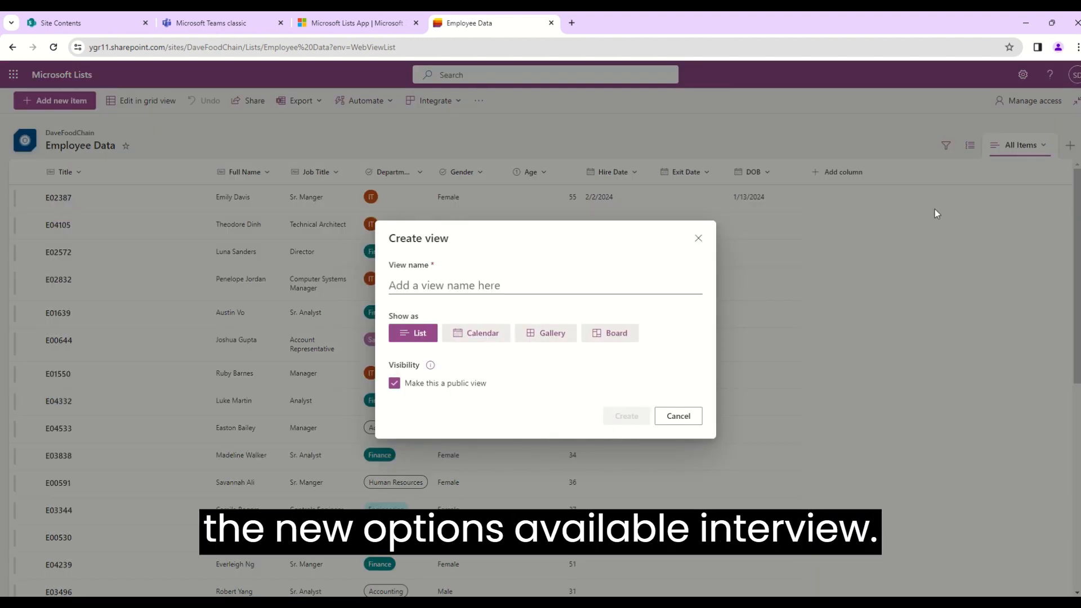
{"action": "left_click", "coordinate": [419, 285]}
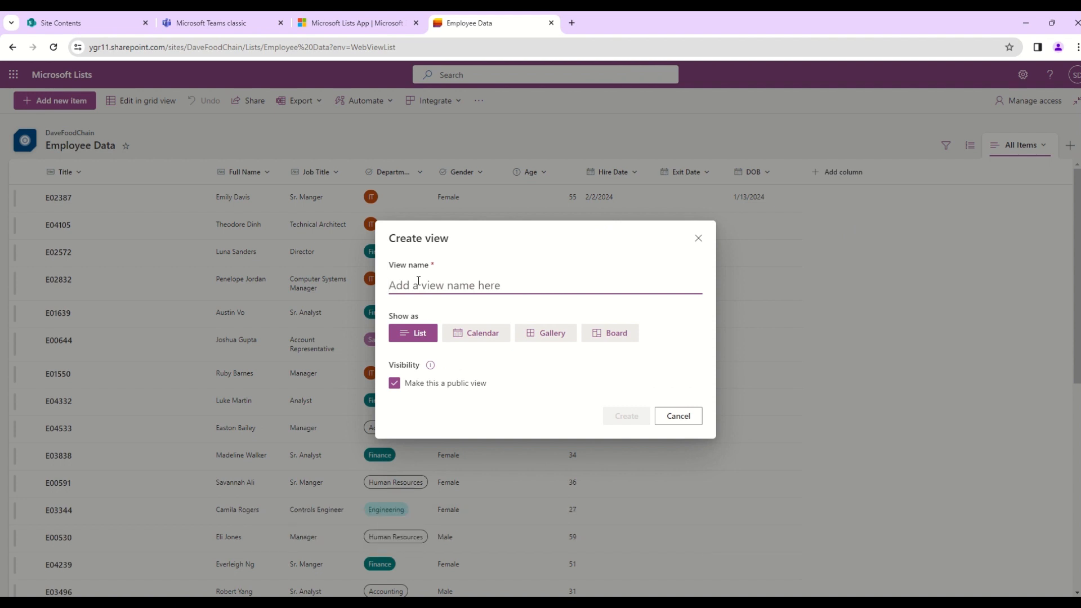
{"action": "type", "text": "Wo"}
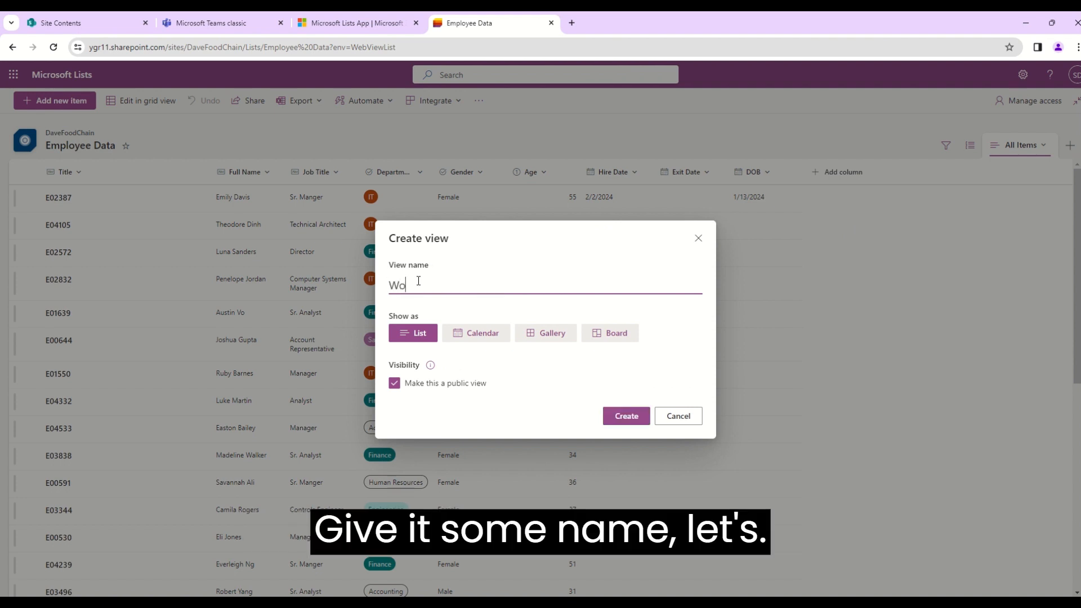
{"action": "key", "text": "BackSpace"}
{"action": "key", "text": "BackSpace"}
{"action": "type", "text": "Ca"}
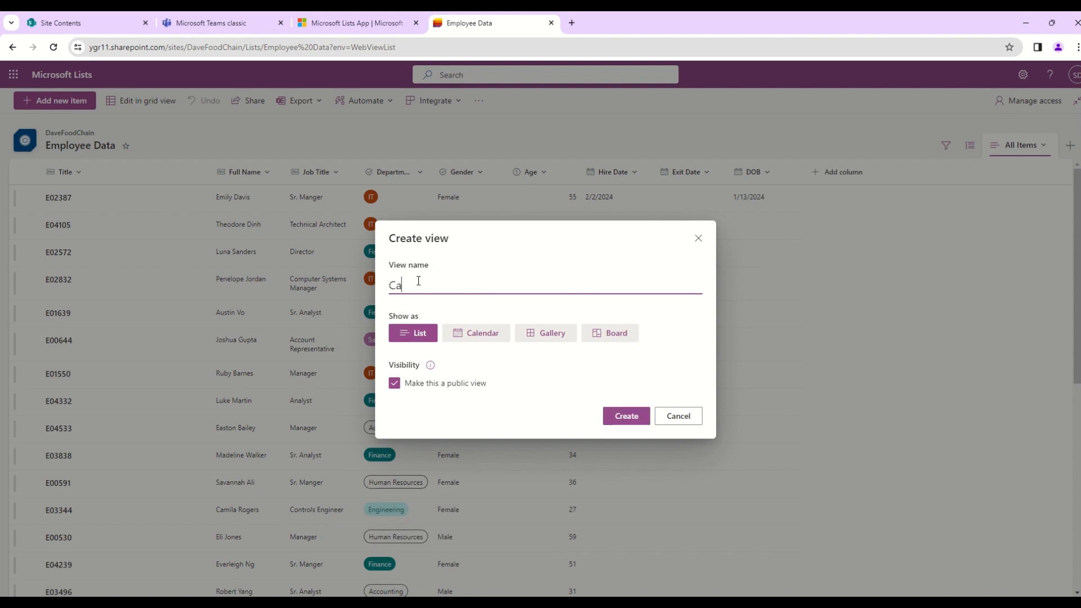
{"action": "type", "text": "lendar Work Week View"}
Show the new view as a calendar with Work week as its default layout
{"action": "left_click", "coordinate": [472, 336]}
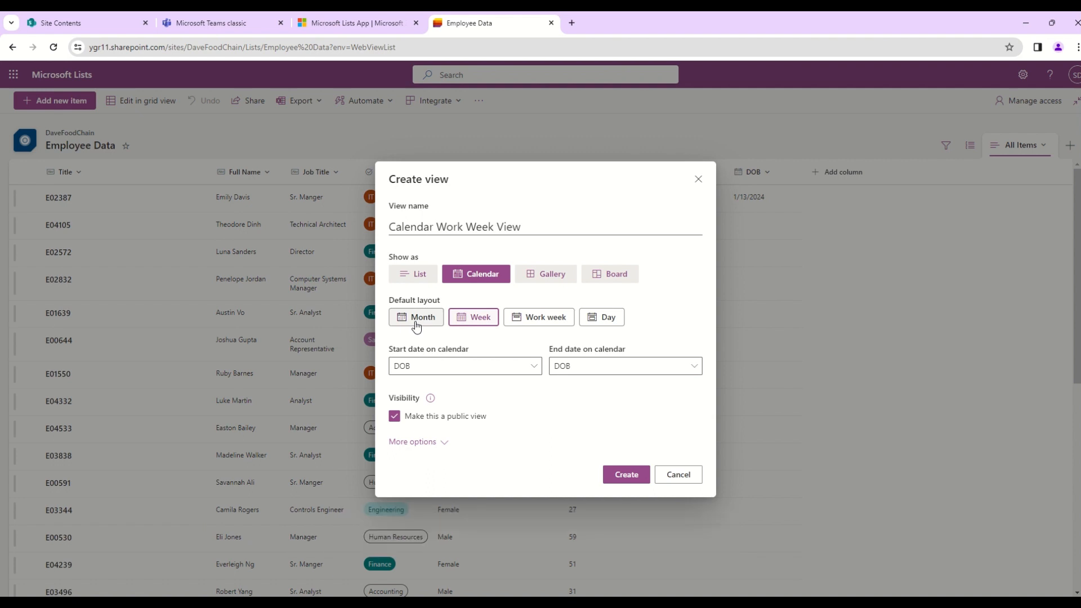
{"action": "left_click", "coordinate": [558, 319]}
{"action": "left_click", "coordinate": [601, 318]}
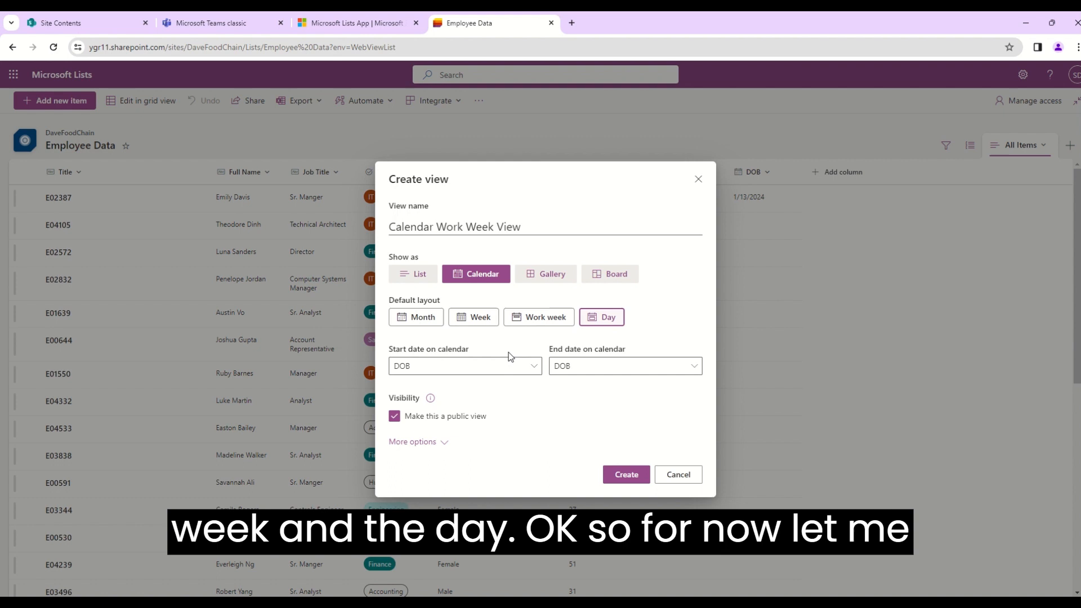
{"action": "left_click", "coordinate": [544, 318]}
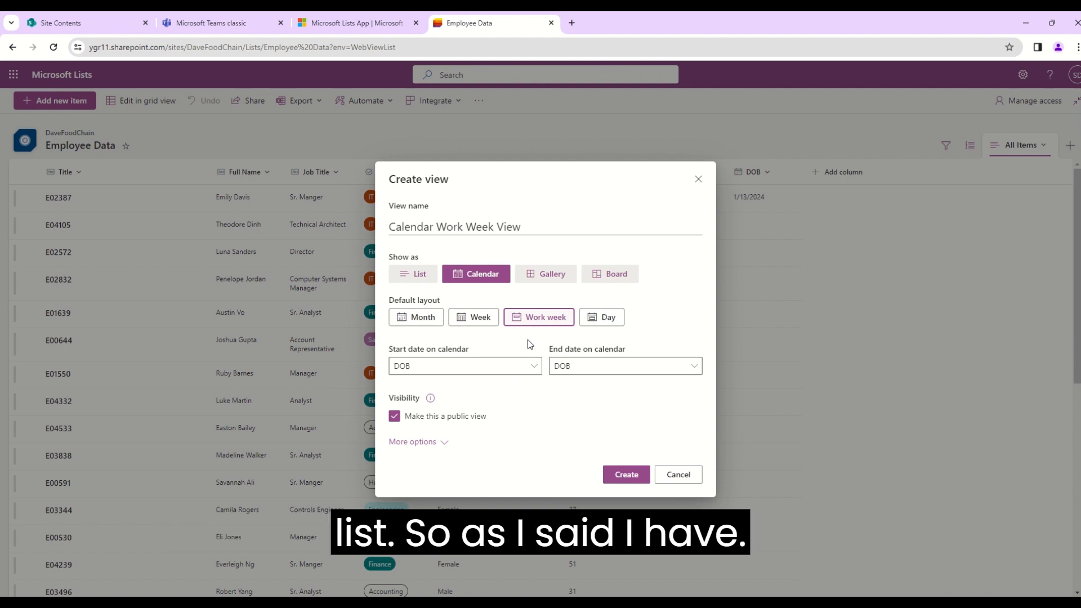
Use the Hire Date column for both the start date and the end date on the calendar
{"action": "left_click", "coordinate": [533, 369]}
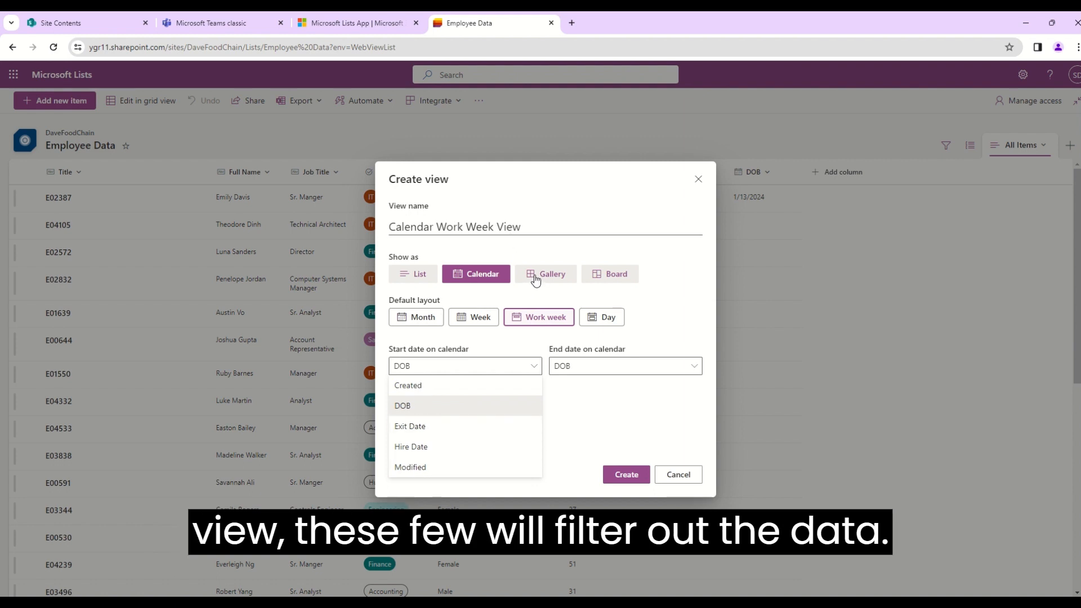
{"action": "left_click", "coordinate": [438, 447]}
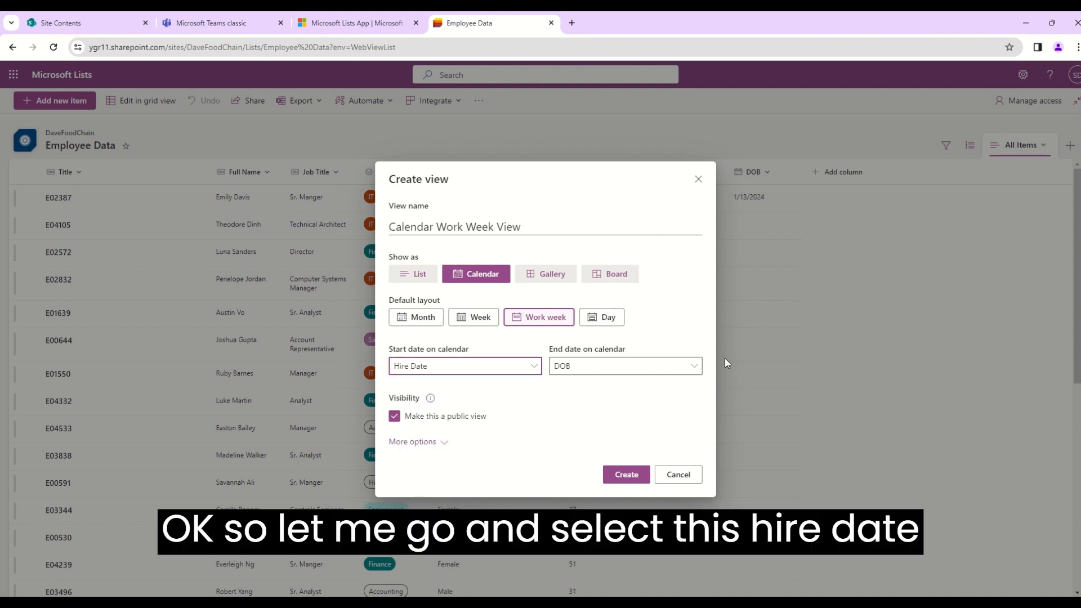
{"action": "left_click", "coordinate": [694, 366]}
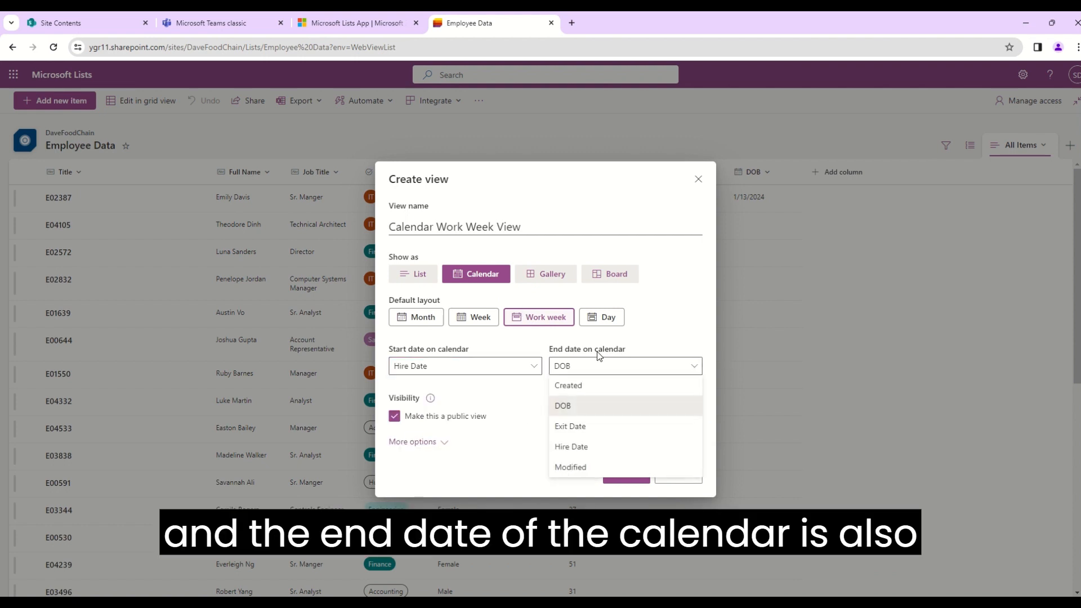
{"action": "left_click", "coordinate": [570, 449]}
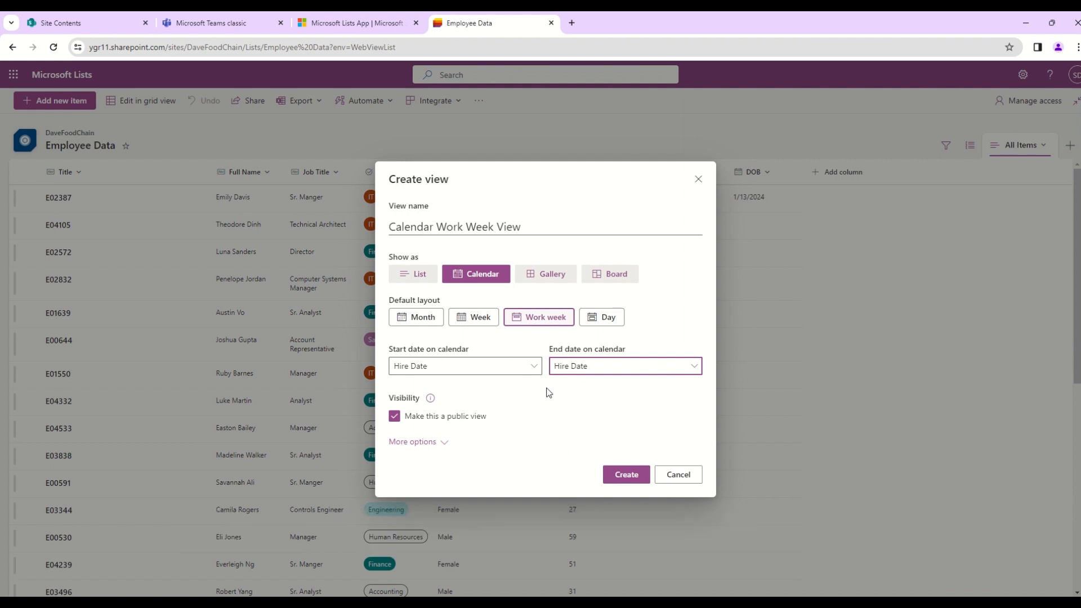
Expand the additional view options, keep EEID as the item title with No Subheading, and create the public view
{"action": "left_click", "coordinate": [443, 441]}
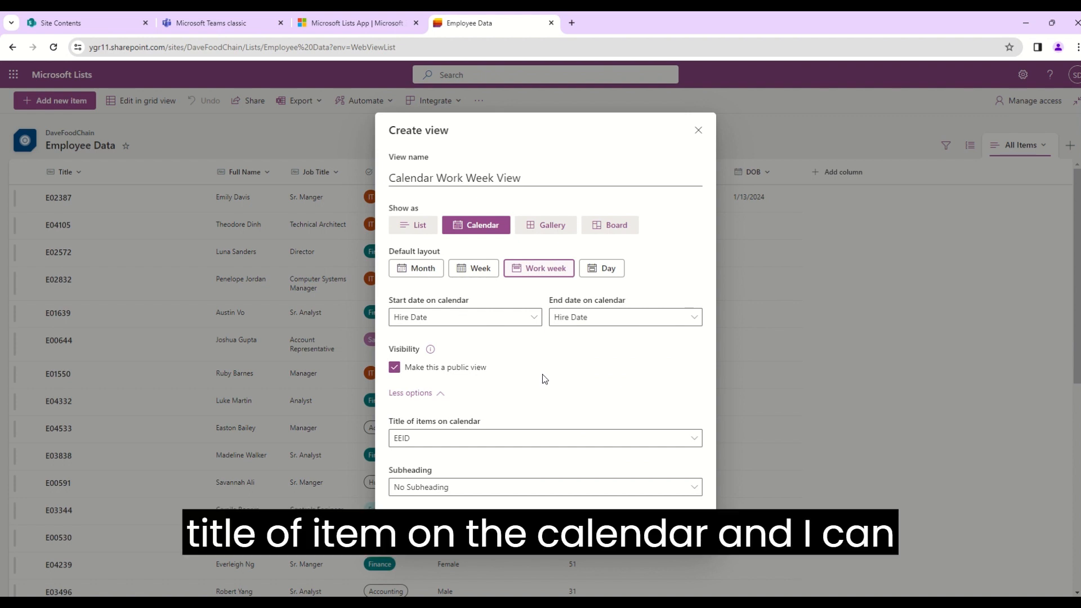
{"action": "left_click", "coordinate": [409, 444]}
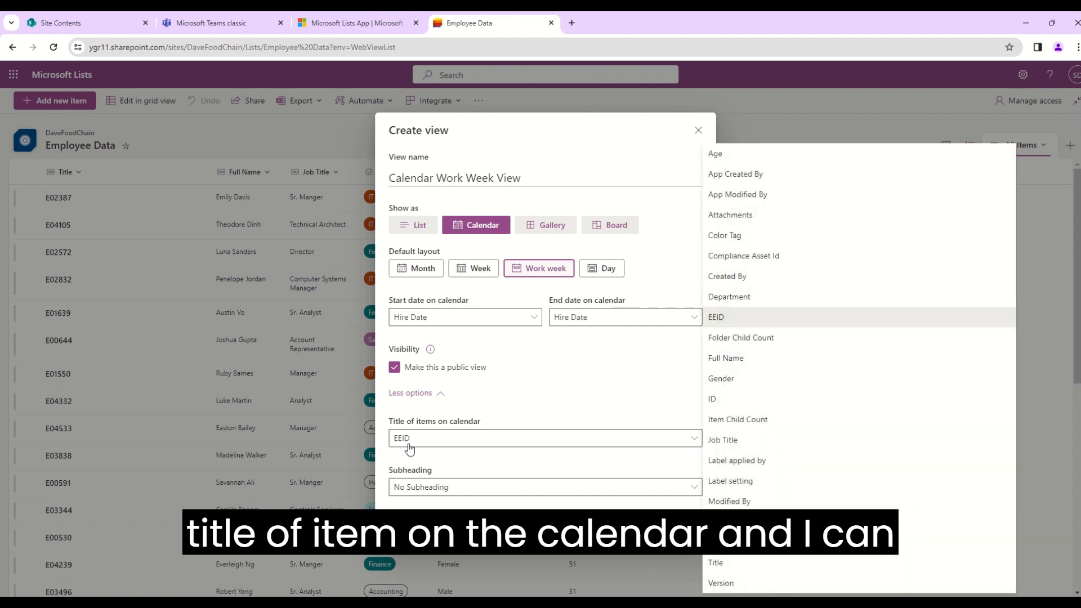
{"action": "left_click", "coordinate": [409, 445]}
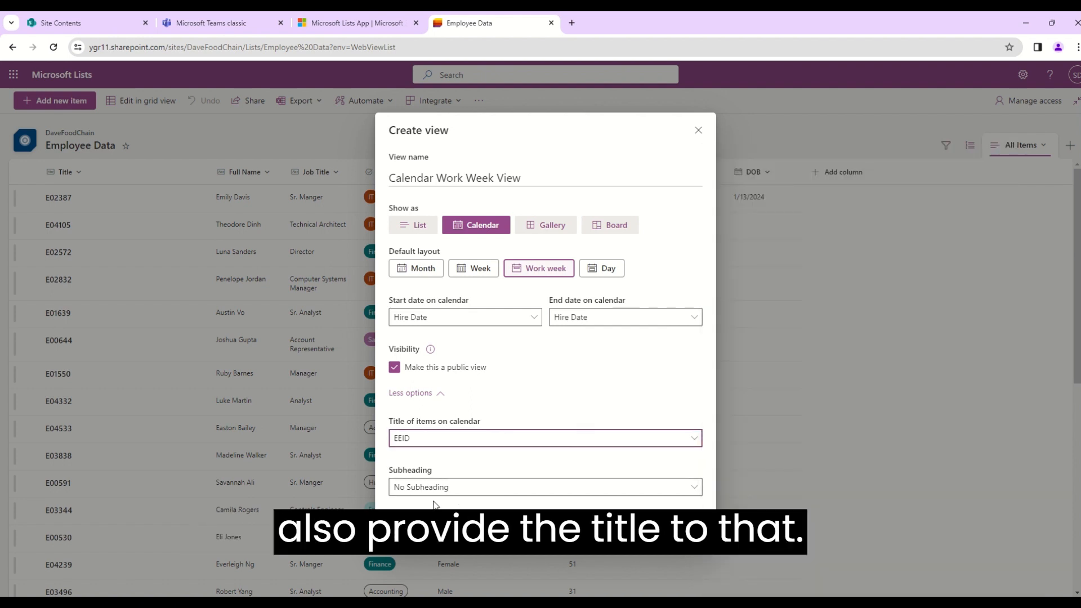
{"action": "left_click", "coordinate": [506, 489]}
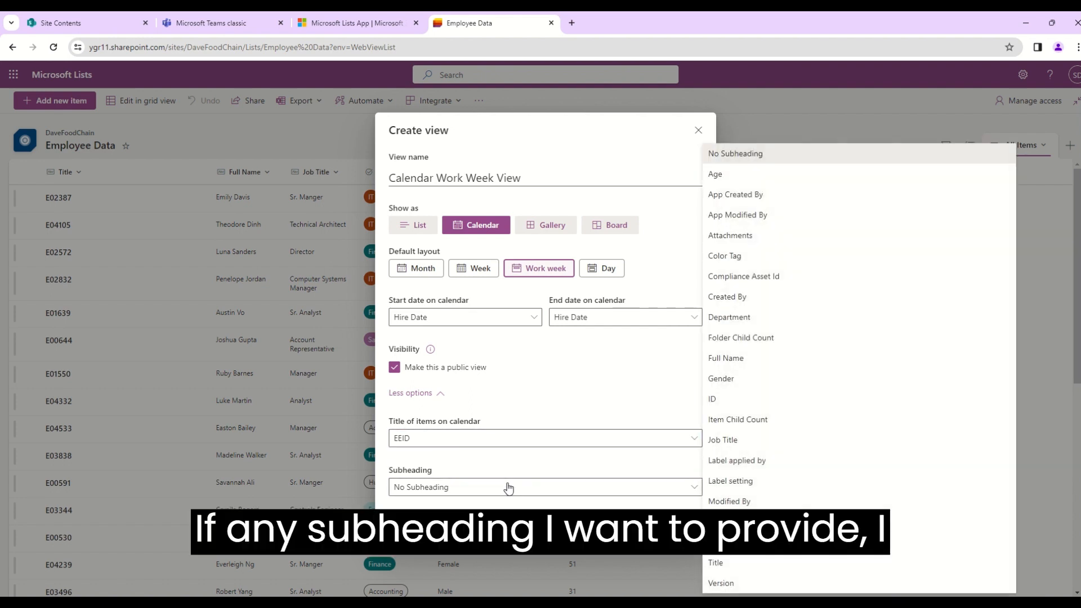
{"action": "left_click", "coordinate": [509, 488]}
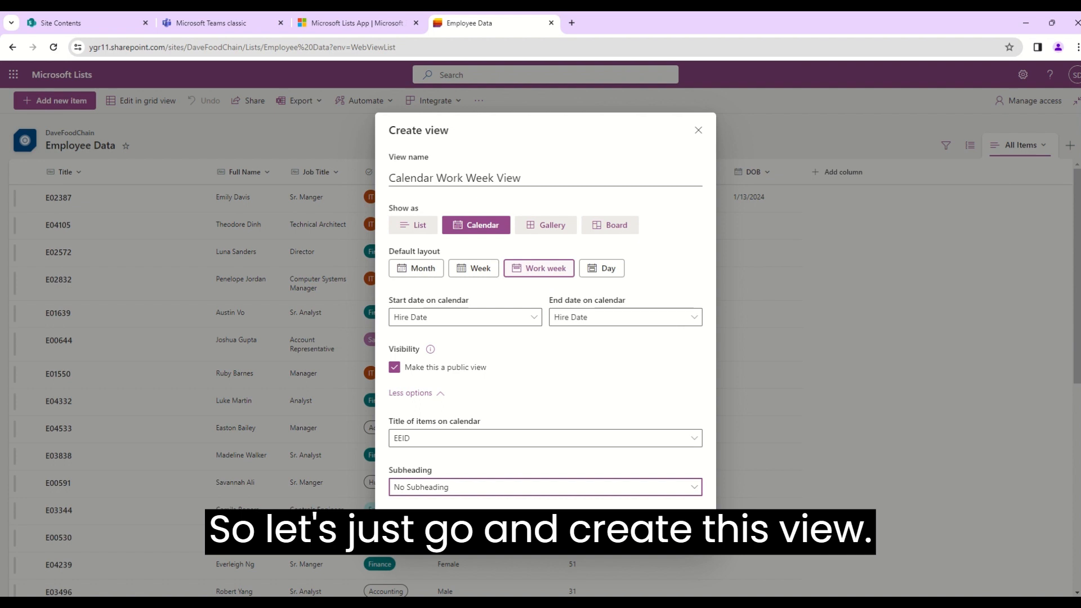
{"action": "left_click", "coordinate": [640, 517]}
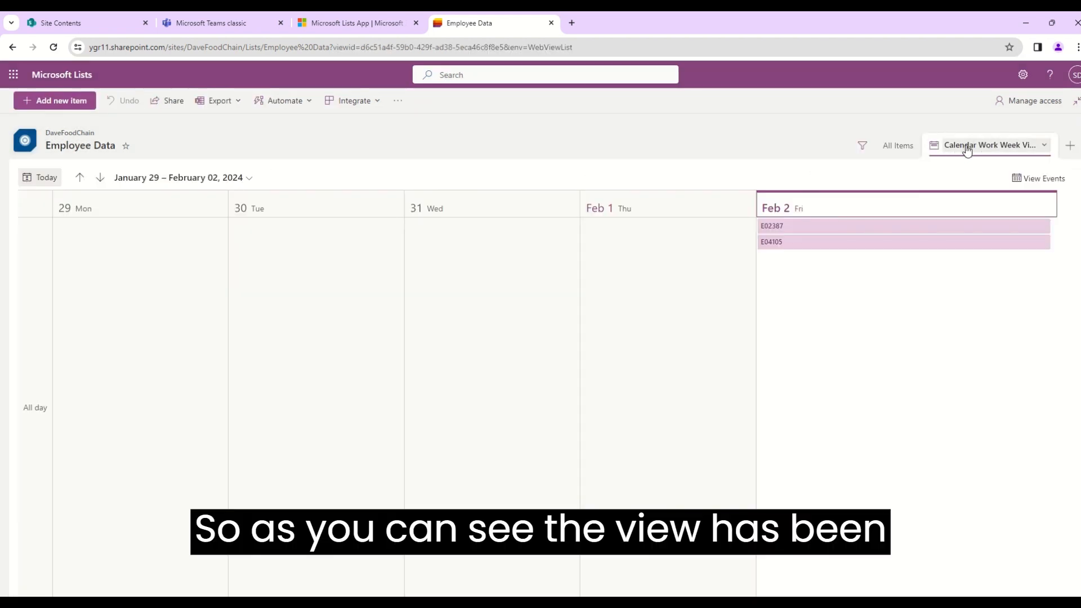
Look over the new view's layout options and open the first event on Friday, Feb 2 to view its record details
{"action": "left_click", "coordinate": [1035, 145]}
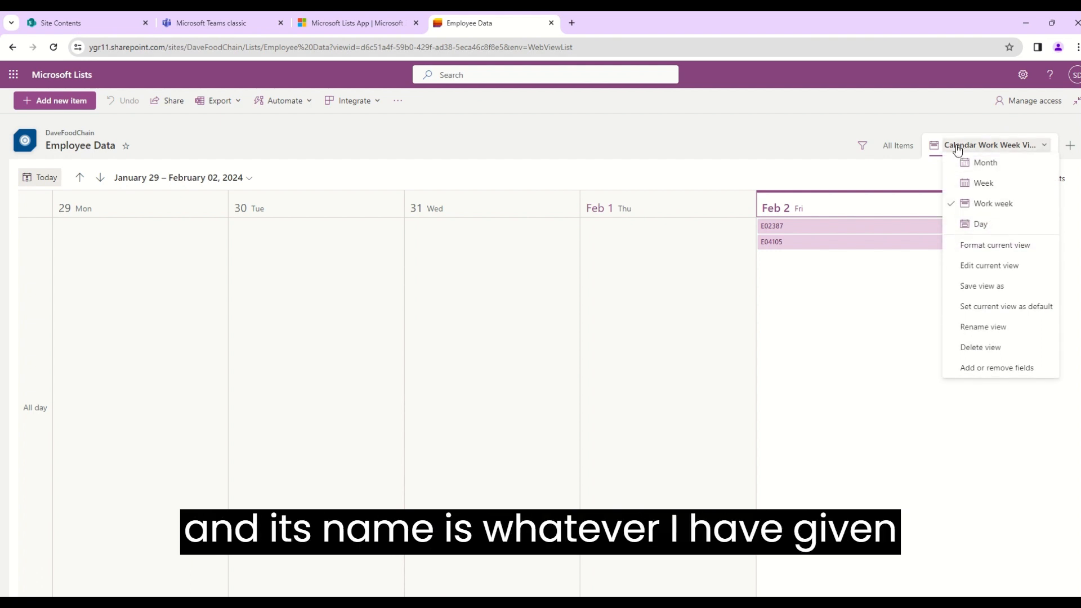
{"action": "left_click", "coordinate": [997, 145]}
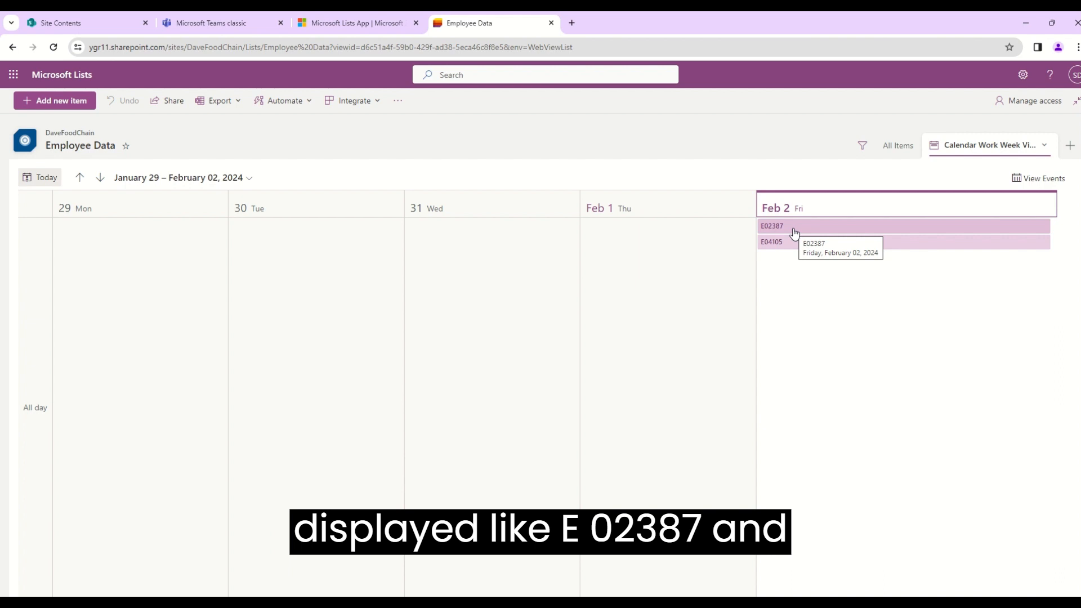
{"action": "left_click", "coordinate": [803, 226]}
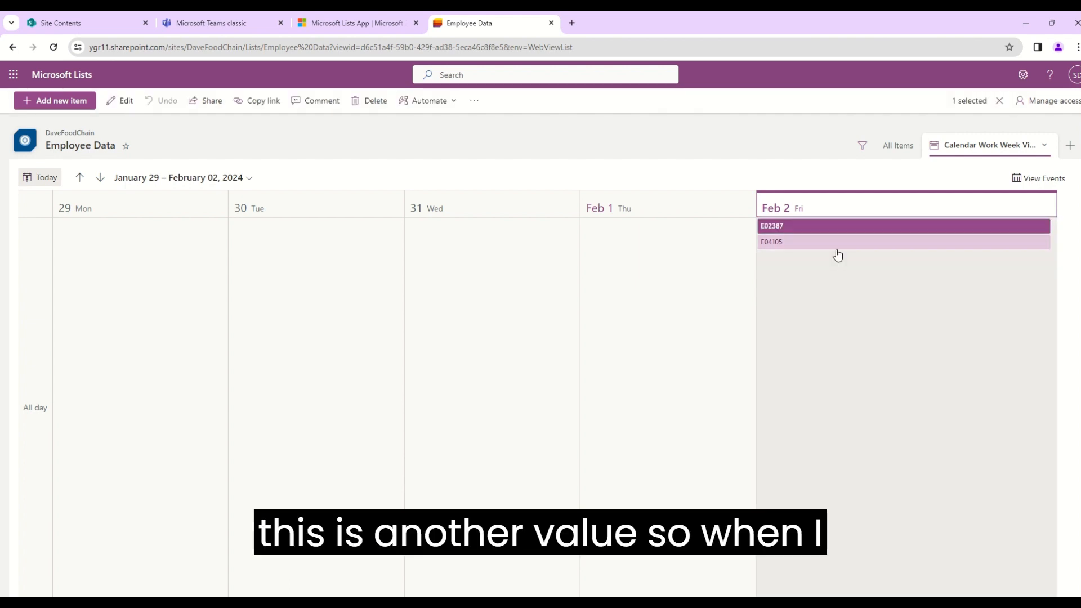
{"action": "left_click", "coordinate": [806, 232]}
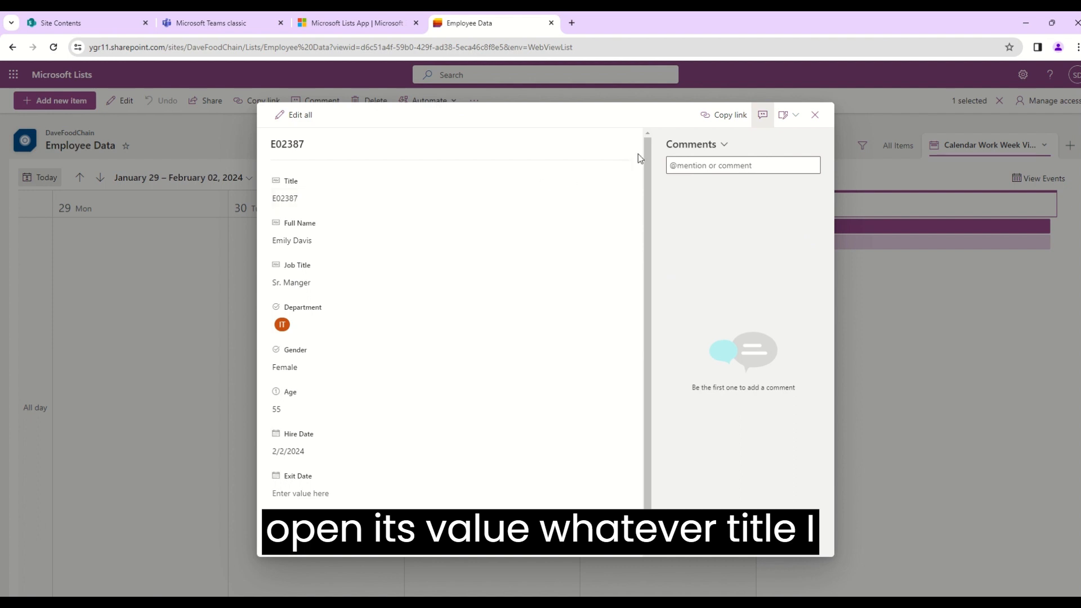
{"action": "left_click_drag", "start_coordinate": [651, 150], "coordinate": [670, 101]}
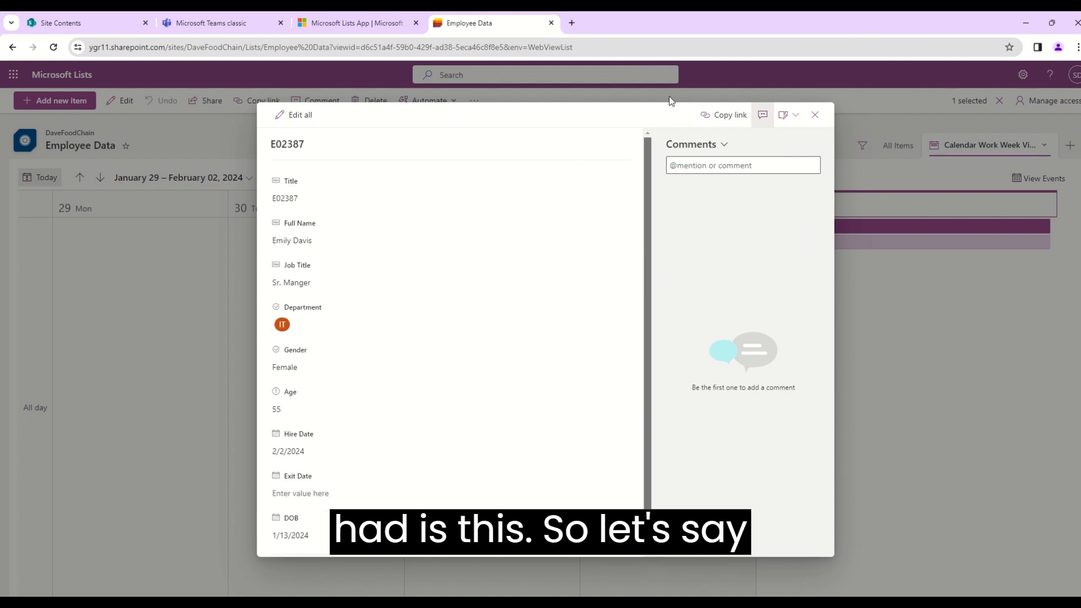
Replace the open record's title with a colleague's first name, save it and close the record
{"action": "left_click", "coordinate": [292, 203]}
{"action": "type", "text": "Sigar"}
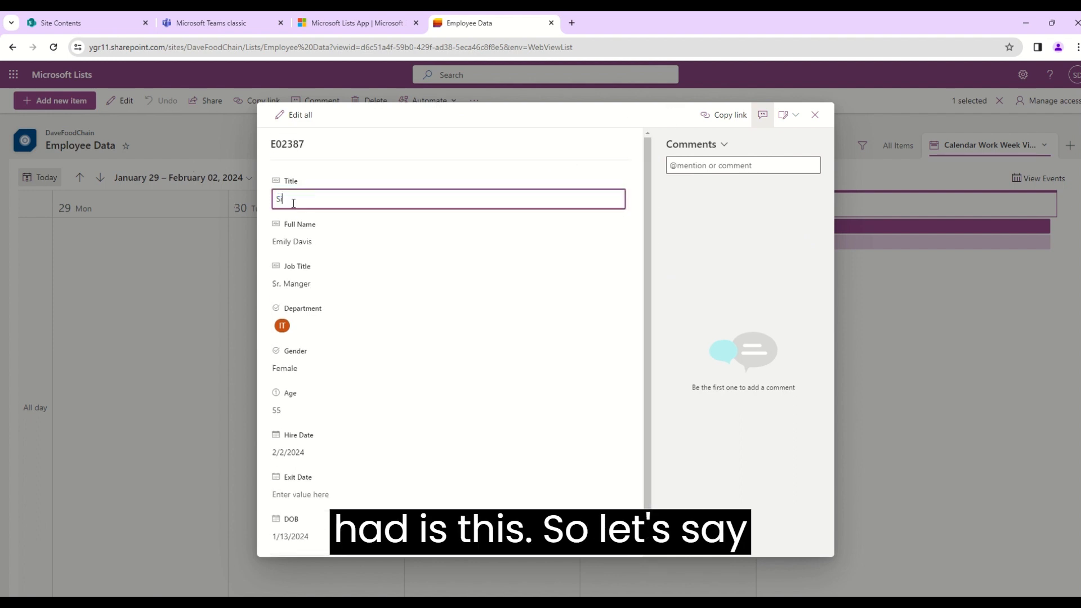
{"action": "key", "text": "Return"}
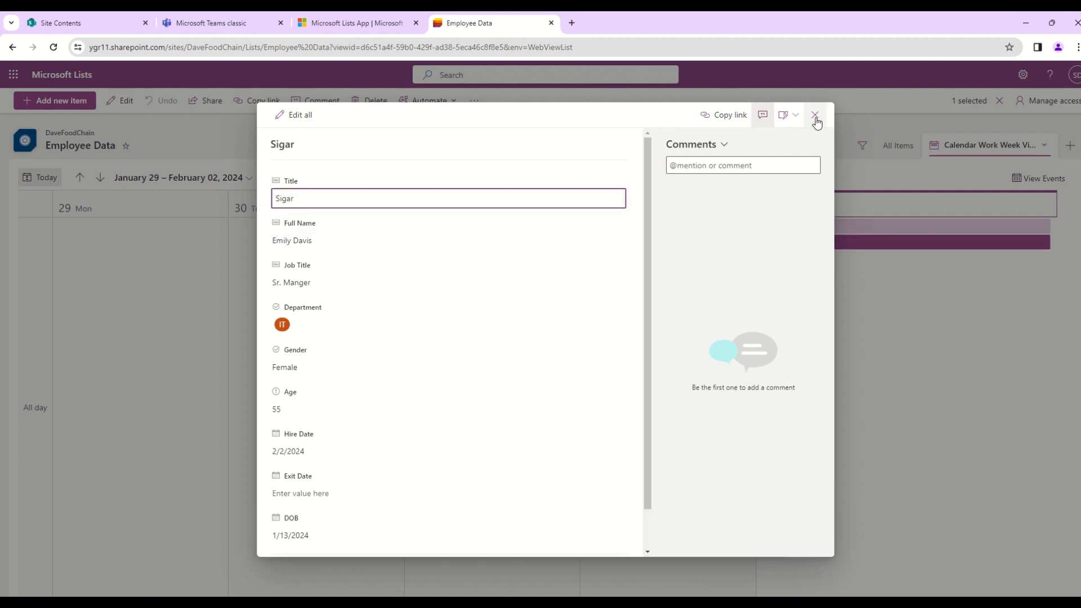
{"action": "left_click", "coordinate": [814, 115]}
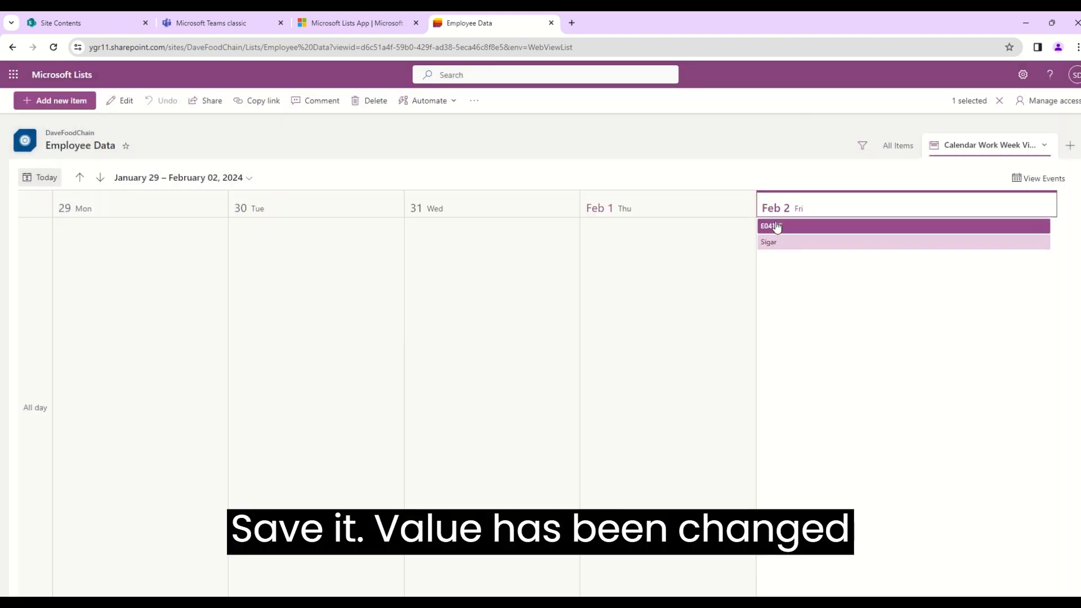
Open the other event on Friday, Feb 2, change its title to another colleague's first name and close the record
{"action": "left_click", "coordinate": [832, 226]}
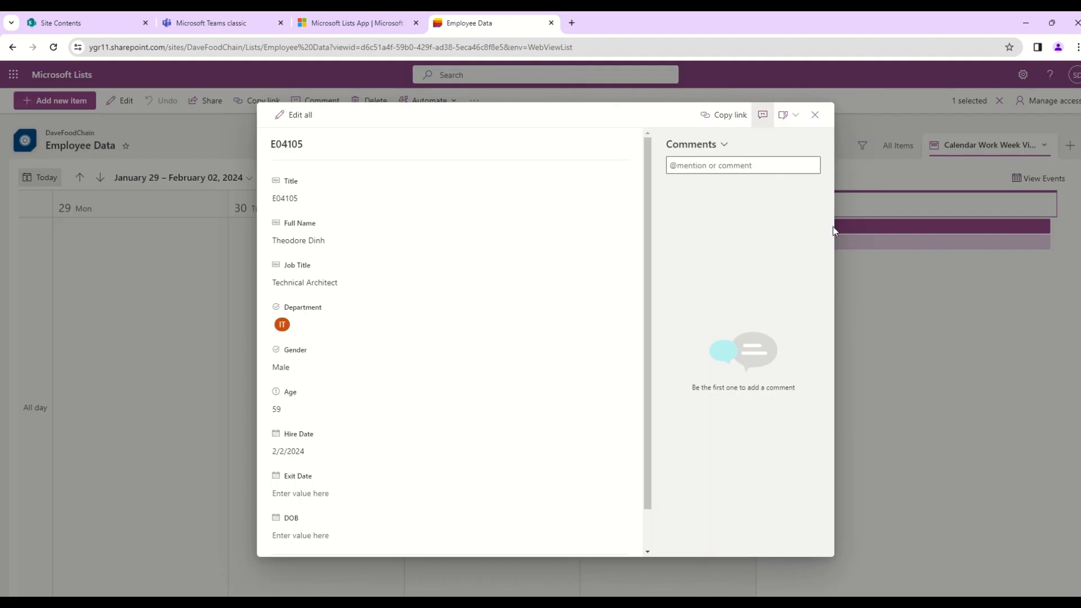
{"action": "left_click", "coordinate": [285, 191]}
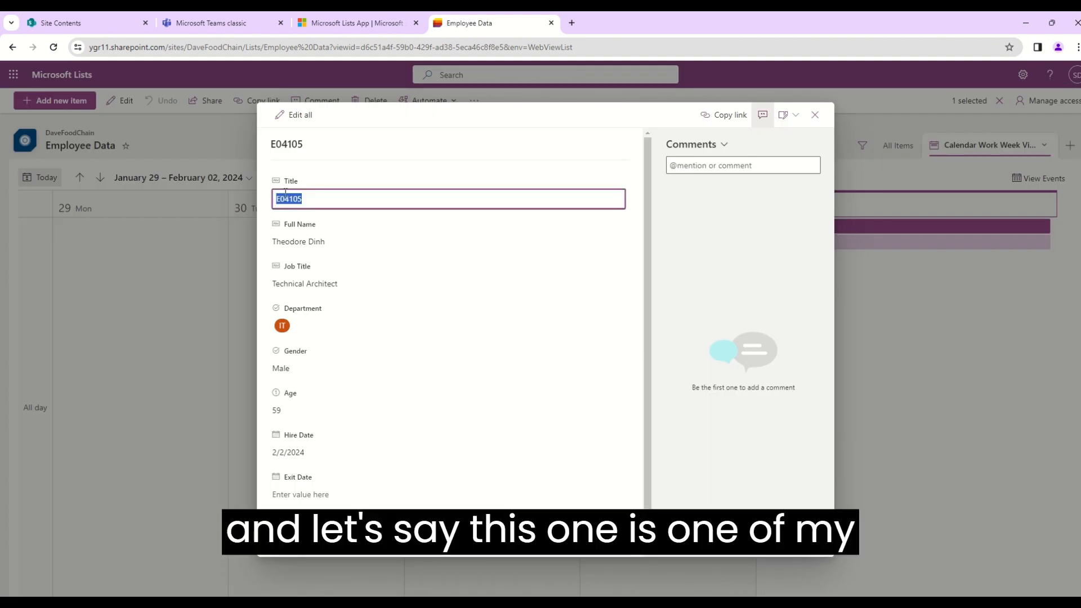
{"action": "type", "text": "Vaibhav"}
{"action": "key", "text": "Tab"}
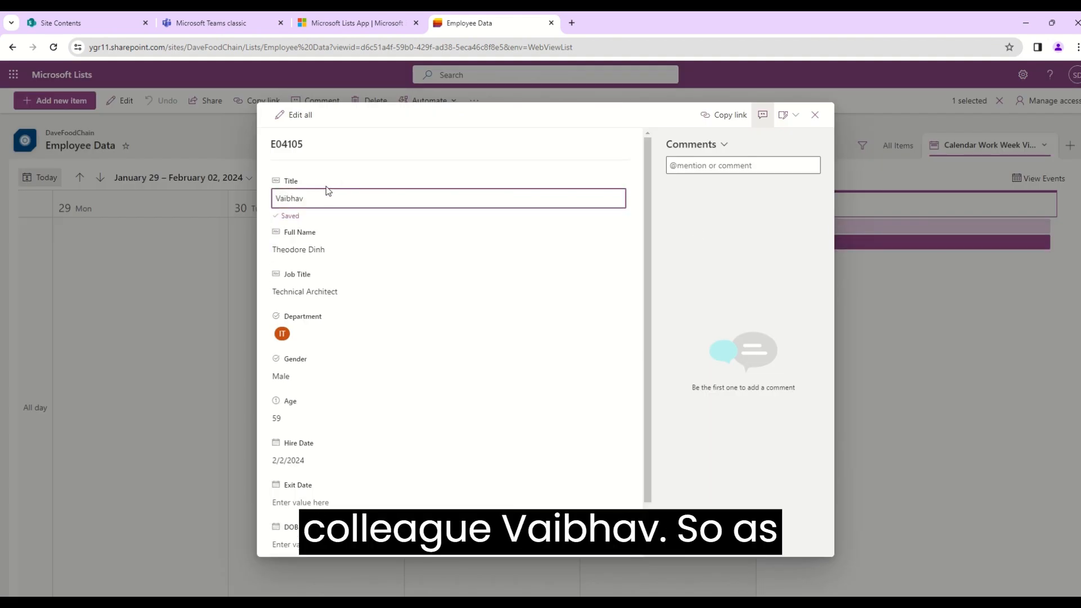
{"action": "left_click", "coordinate": [815, 114]}
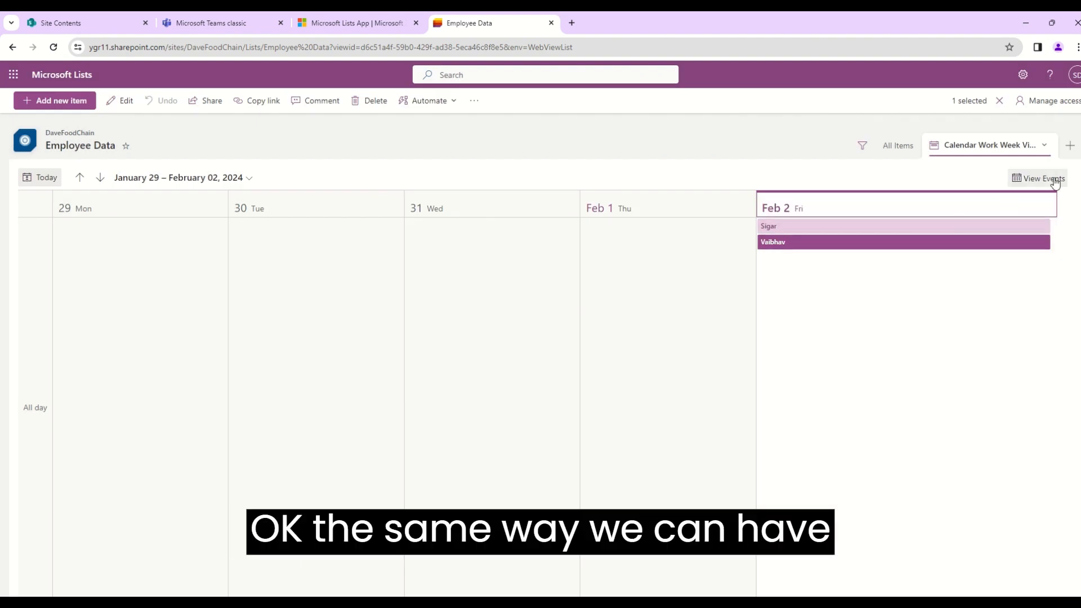
Switch the calendar to the Day layout and pick February 3, 2024, followed by February 1, 2024, as the displayed date
{"action": "left_click", "coordinate": [1045, 146]}
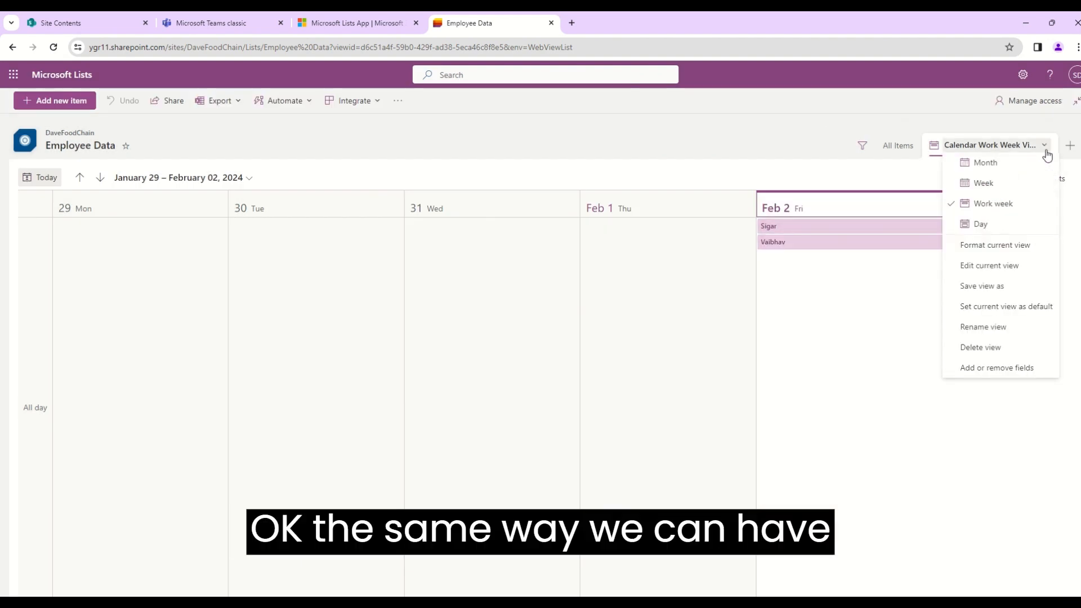
{"action": "left_click", "coordinate": [991, 225]}
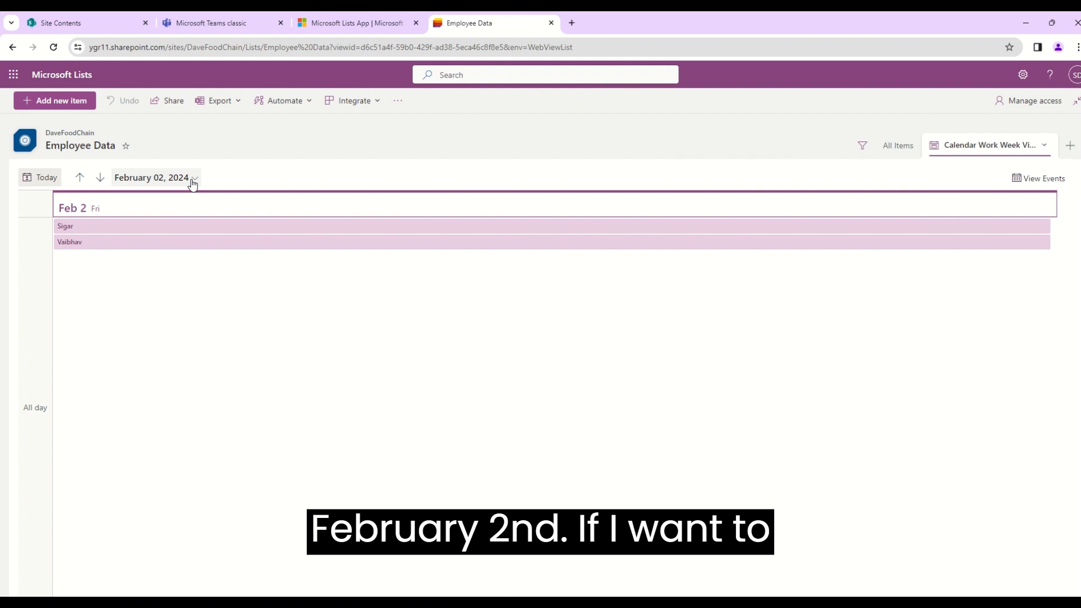
{"action": "left_click", "coordinate": [192, 183]}
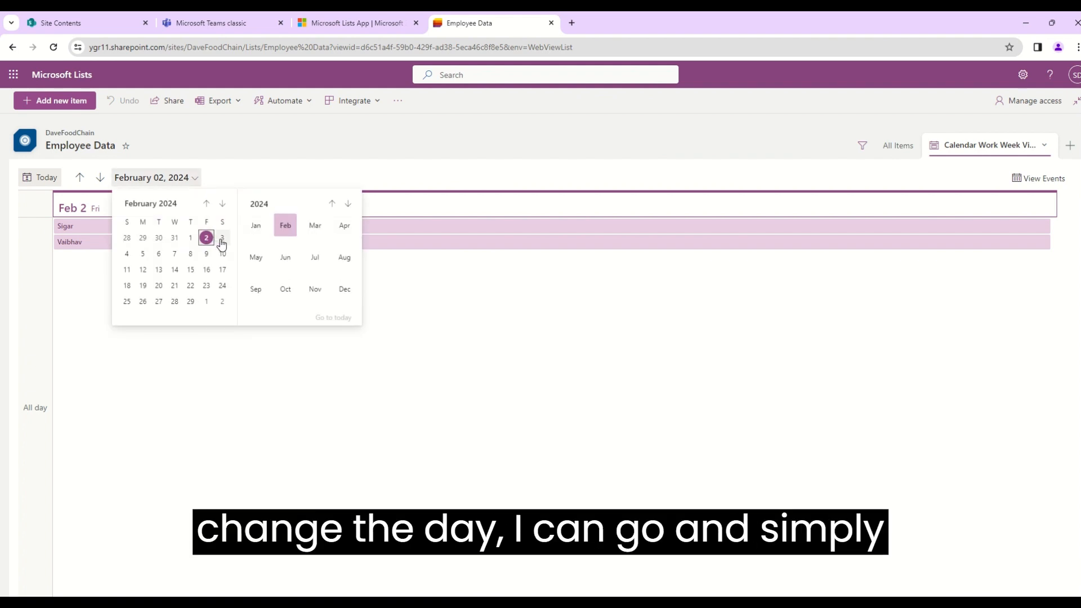
{"action": "left_click", "coordinate": [221, 241]}
{"action": "left_click", "coordinate": [197, 178]}
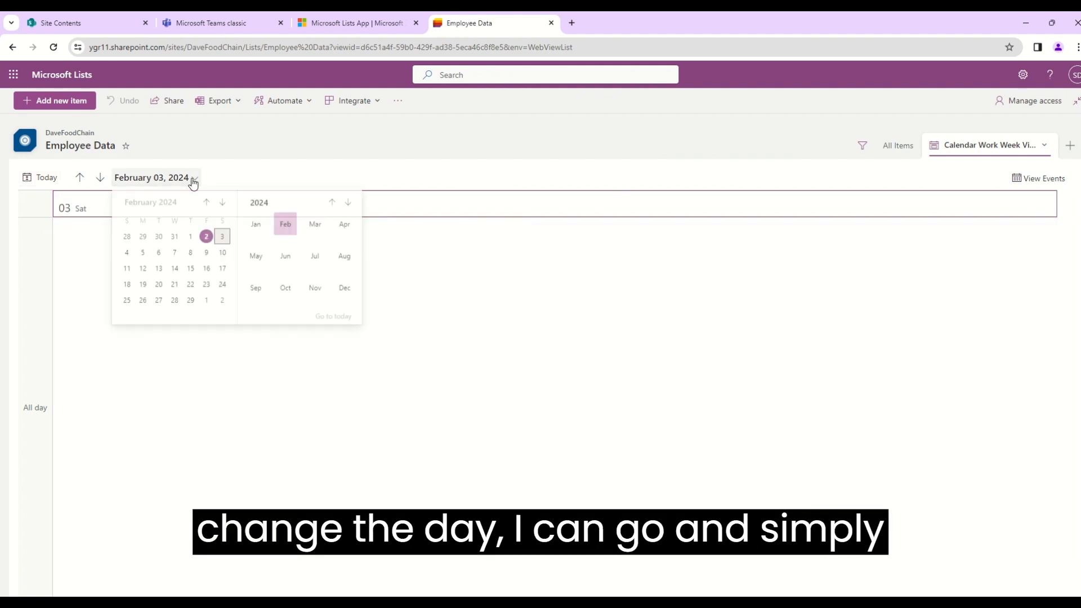
{"action": "left_click", "coordinate": [192, 237]}
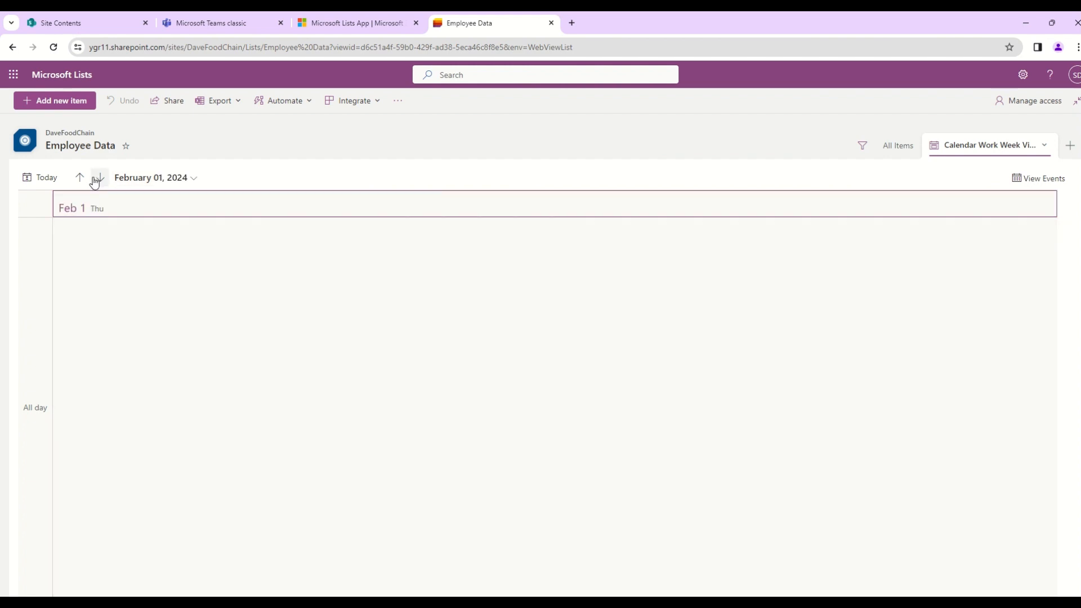
Page forward and backward through the days around February 2, 2024, and return the calendar to today
{"action": "left_click", "coordinate": [198, 179]}
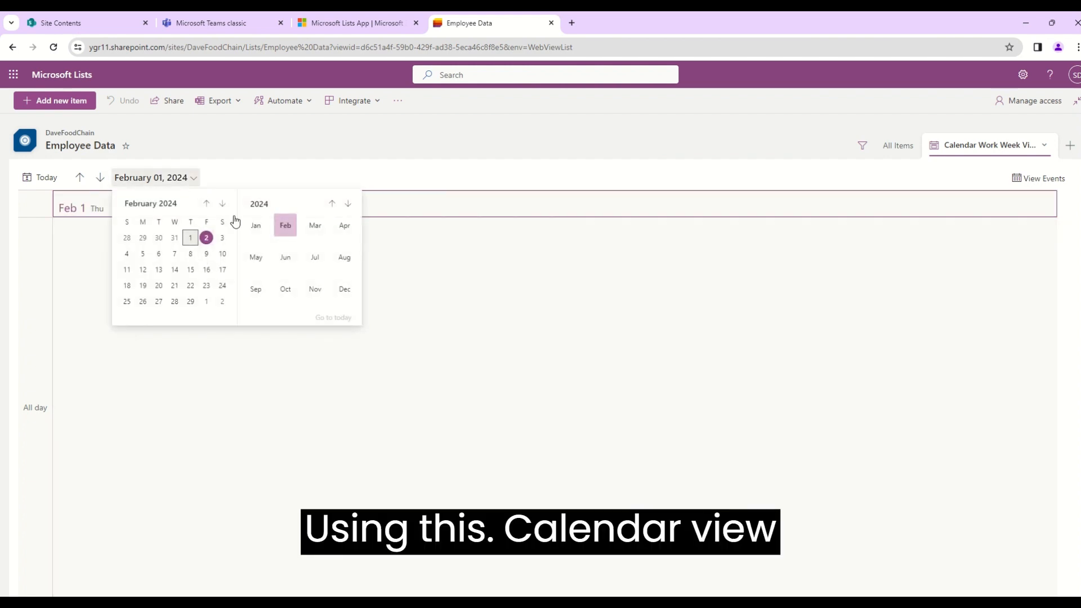
{"action": "left_click", "coordinate": [100, 178]}
{"action": "left_click", "coordinate": [100, 178]}
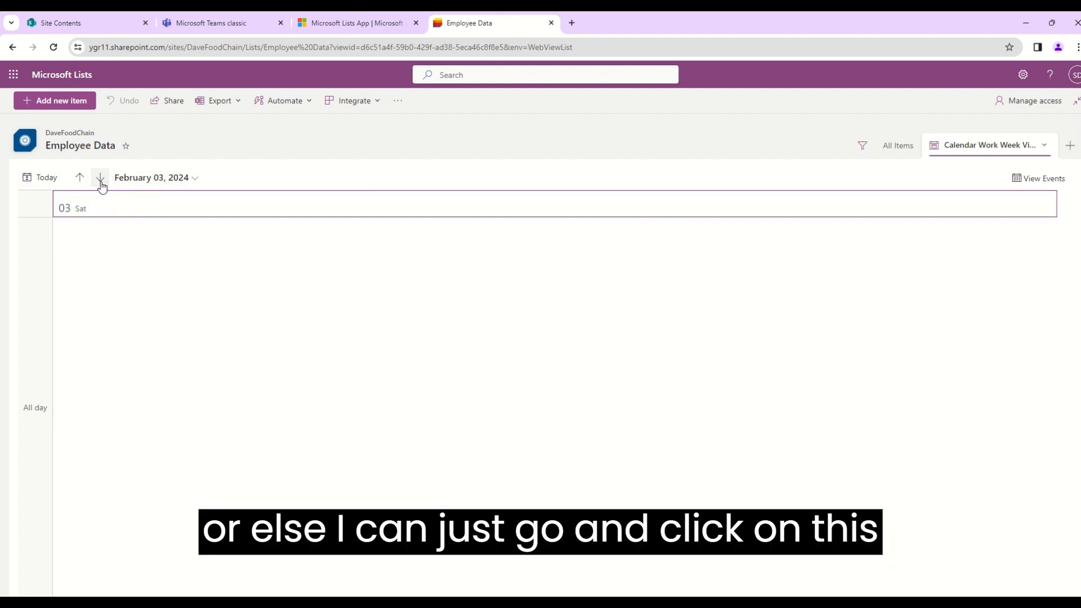
{"action": "left_click", "coordinate": [100, 180]}
{"action": "left_click", "coordinate": [80, 178]}
{"action": "left_click", "coordinate": [79, 177]}
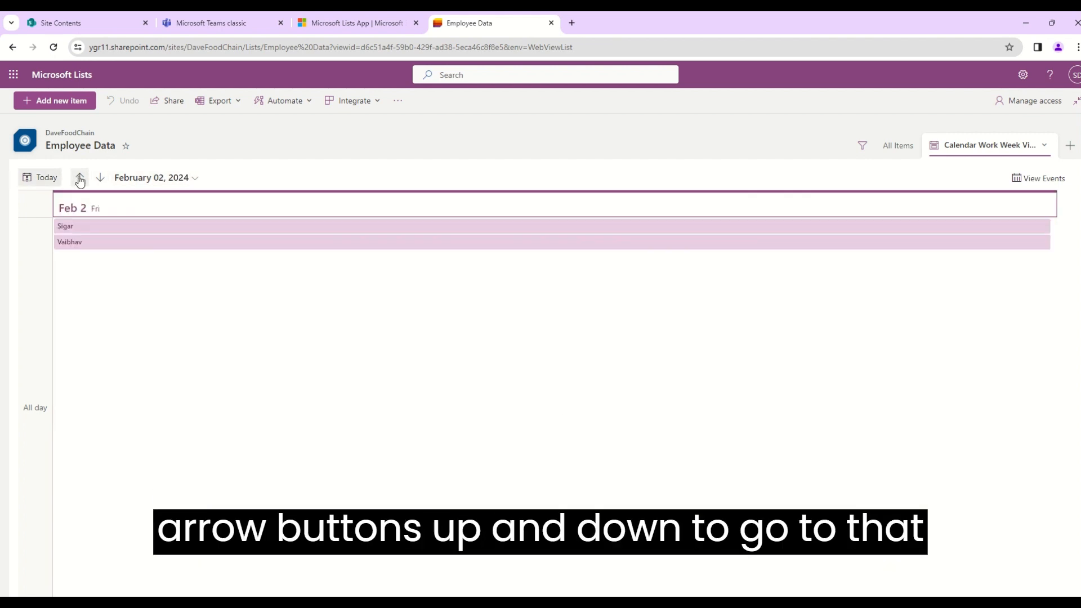
{"action": "left_click", "coordinate": [80, 178]}
{"action": "left_click", "coordinate": [100, 178]}
{"action": "left_click", "coordinate": [80, 178]}
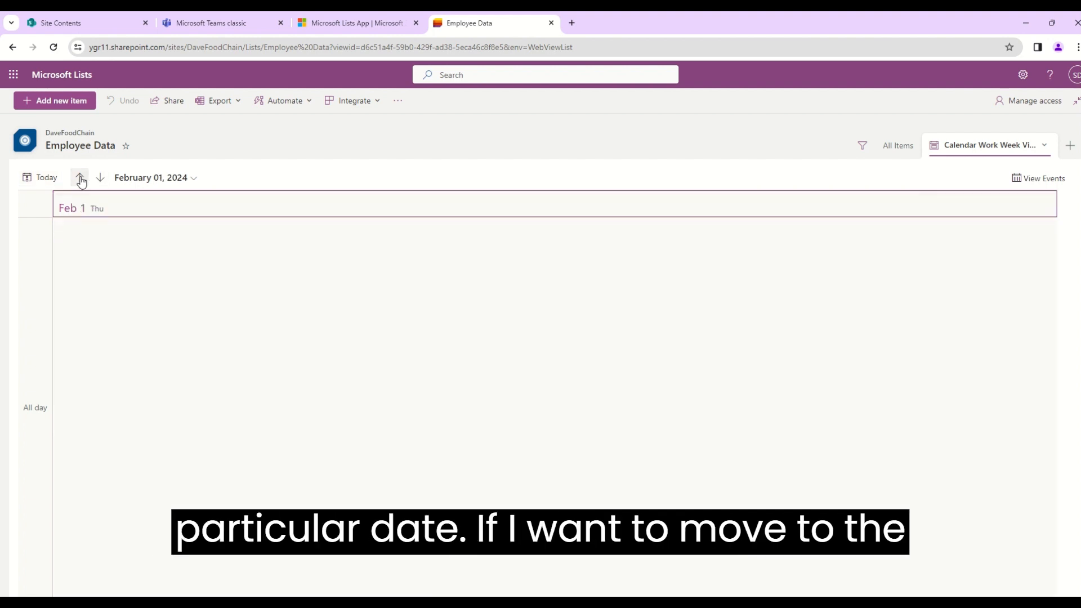
{"action": "left_click", "coordinate": [80, 178]}
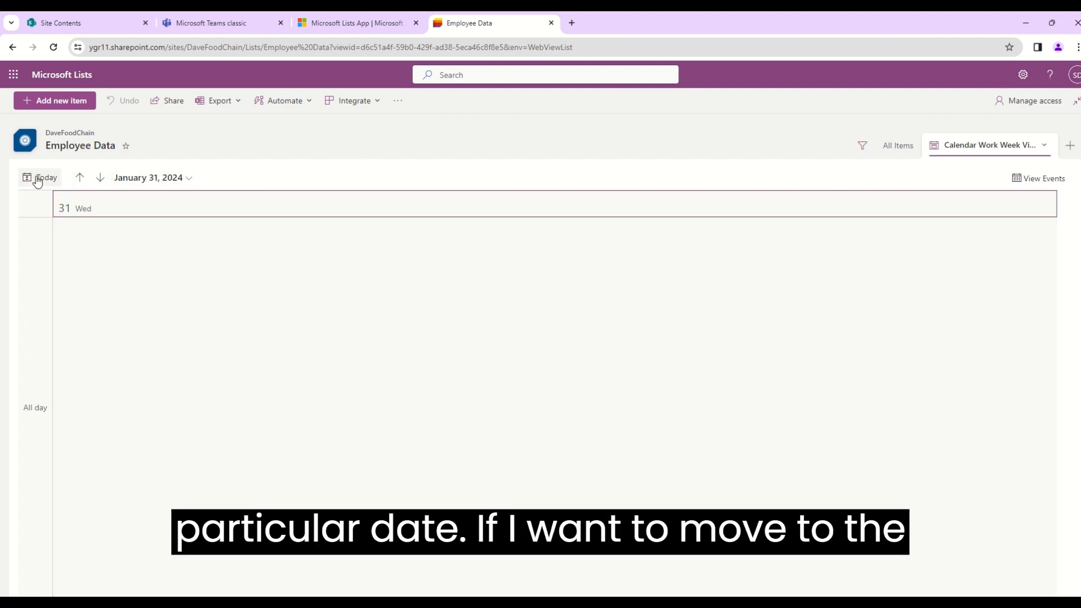
{"action": "left_click", "coordinate": [38, 179]}
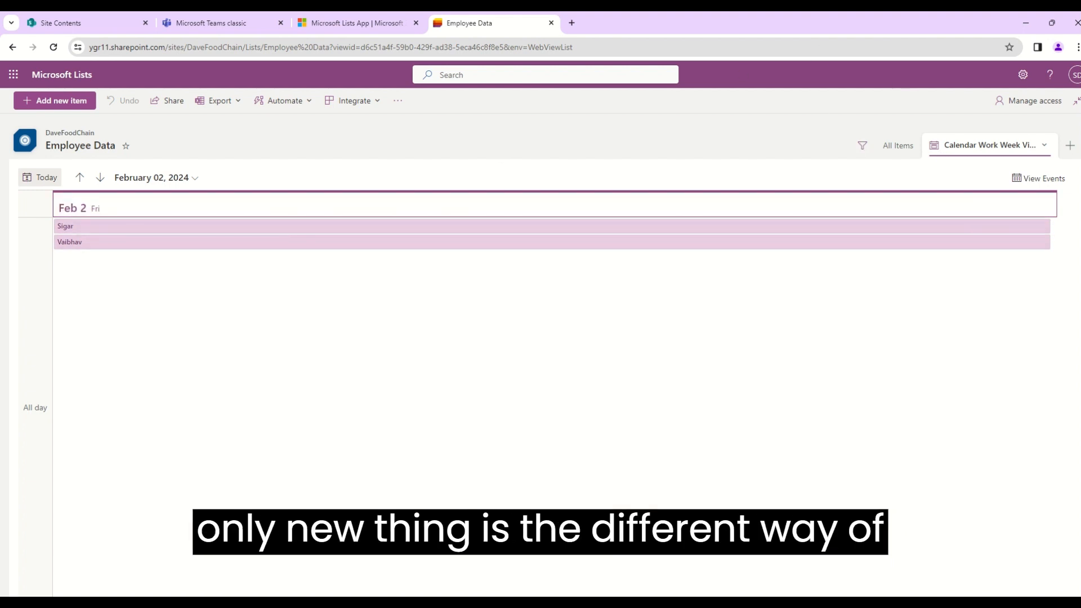
{"action": "left_click", "coordinate": [1044, 147]}
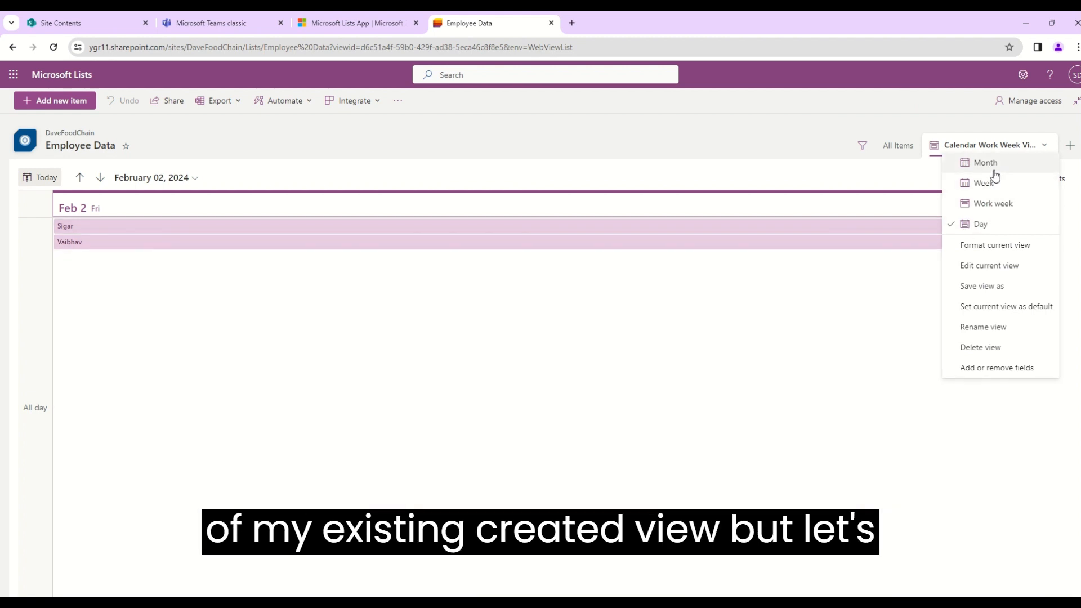
{"action": "left_click", "coordinate": [876, 337]}
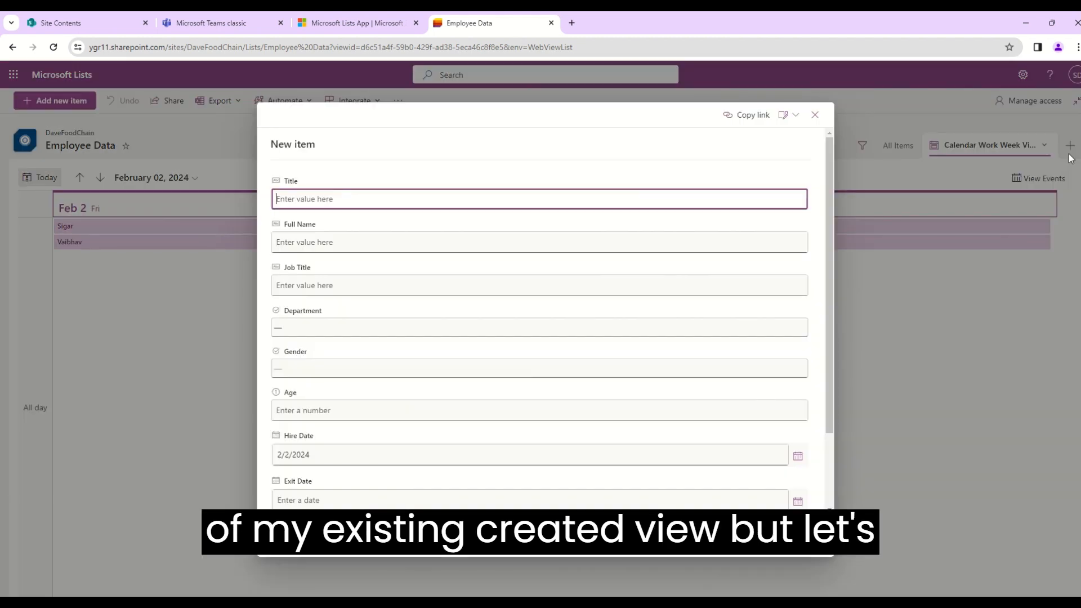
{"action": "left_click", "coordinate": [809, 536]}
Start a new view named Day View, shown as a calendar with Day as its default layout
{"action": "left_click", "coordinate": [1070, 146]}
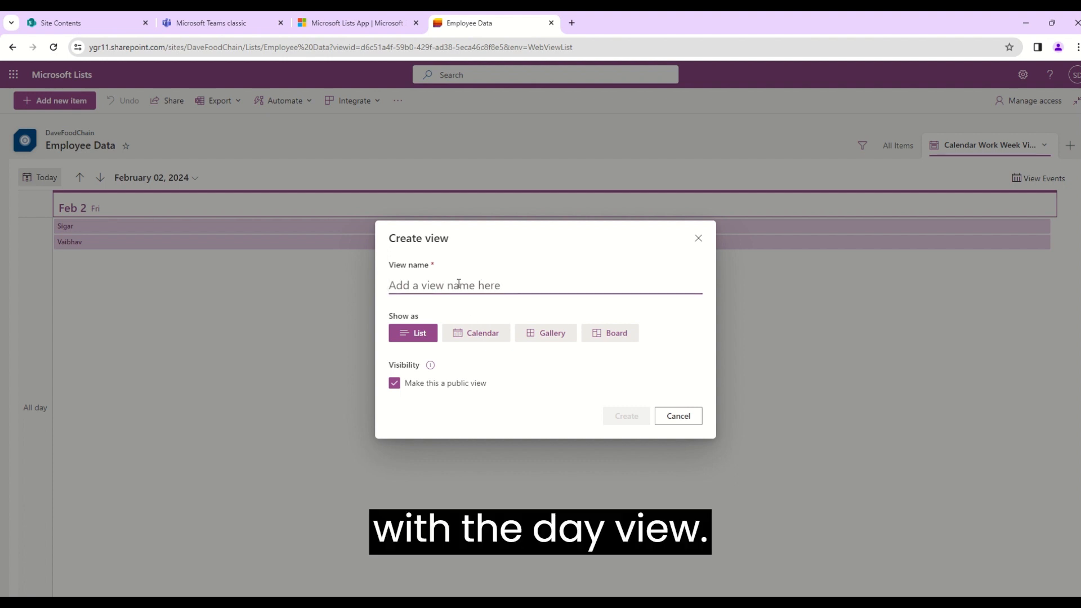
{"action": "type", "text": "Day View"}
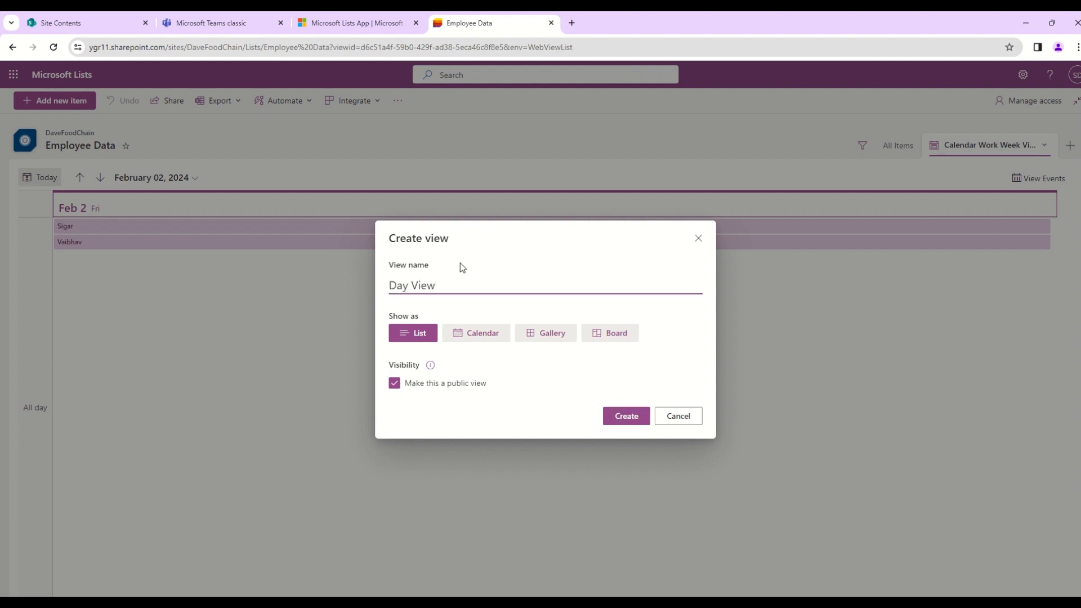
{"action": "left_click", "coordinate": [465, 337]}
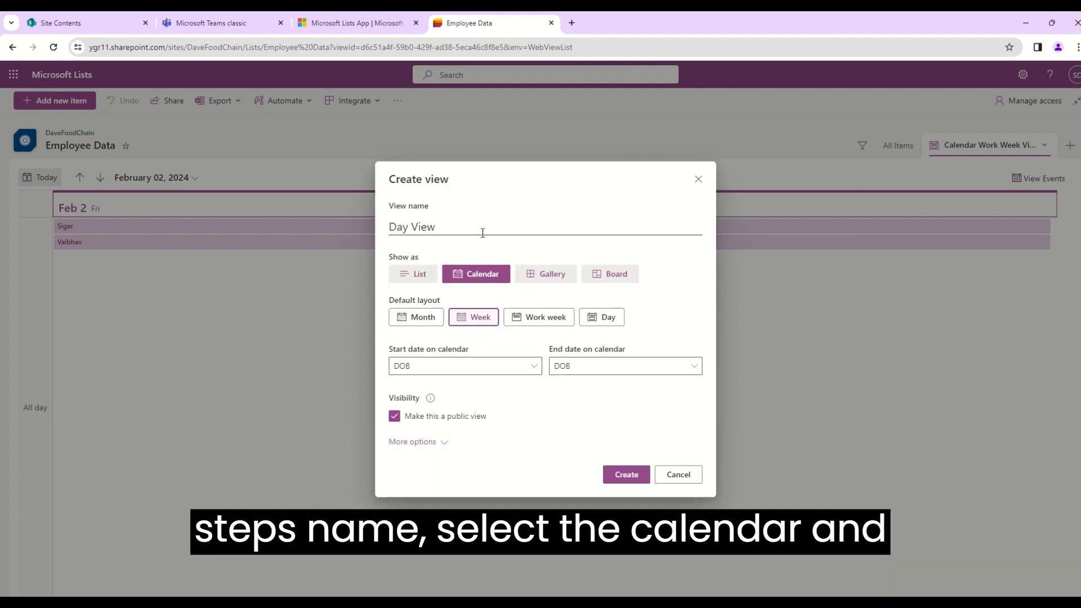
{"action": "left_click", "coordinate": [605, 324]}
Keep the DOB column as the start date on the calendar and create the public view
{"action": "left_click", "coordinate": [458, 366]}
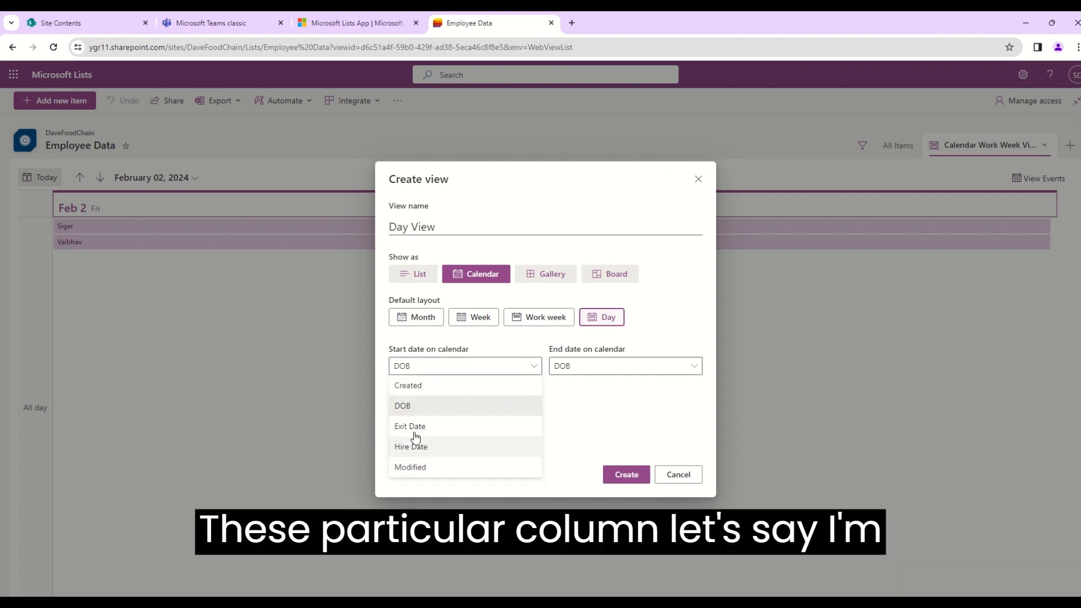
{"action": "left_click", "coordinate": [410, 405]}
{"action": "left_click", "coordinate": [625, 475]}
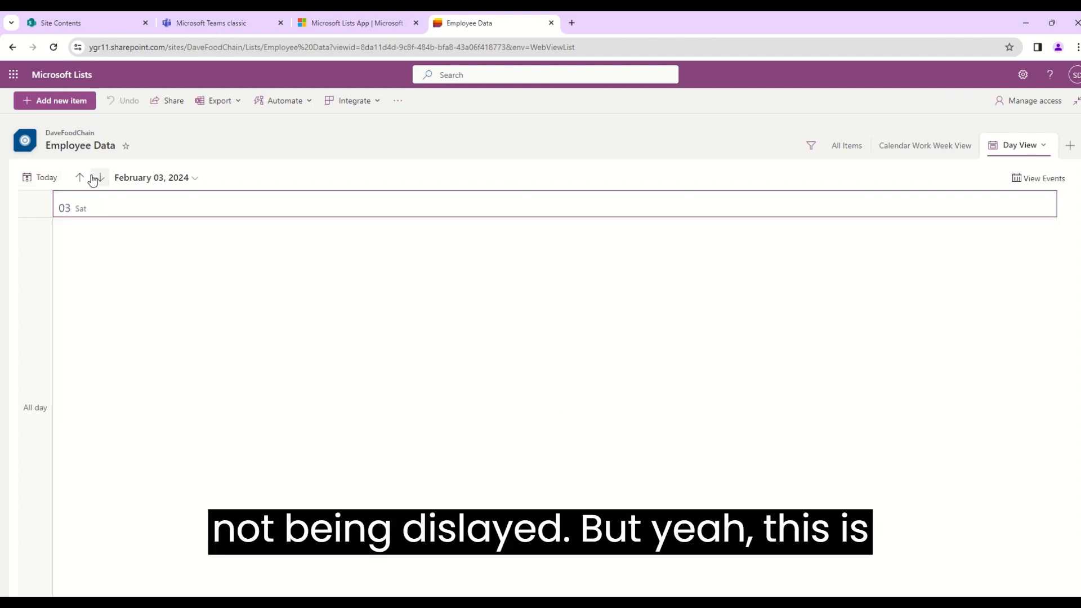
Page back through the new Day View to January 30, 2024, to check for events
{"action": "left_click", "coordinate": [81, 178]}
{"action": "left_click", "coordinate": [81, 178]}
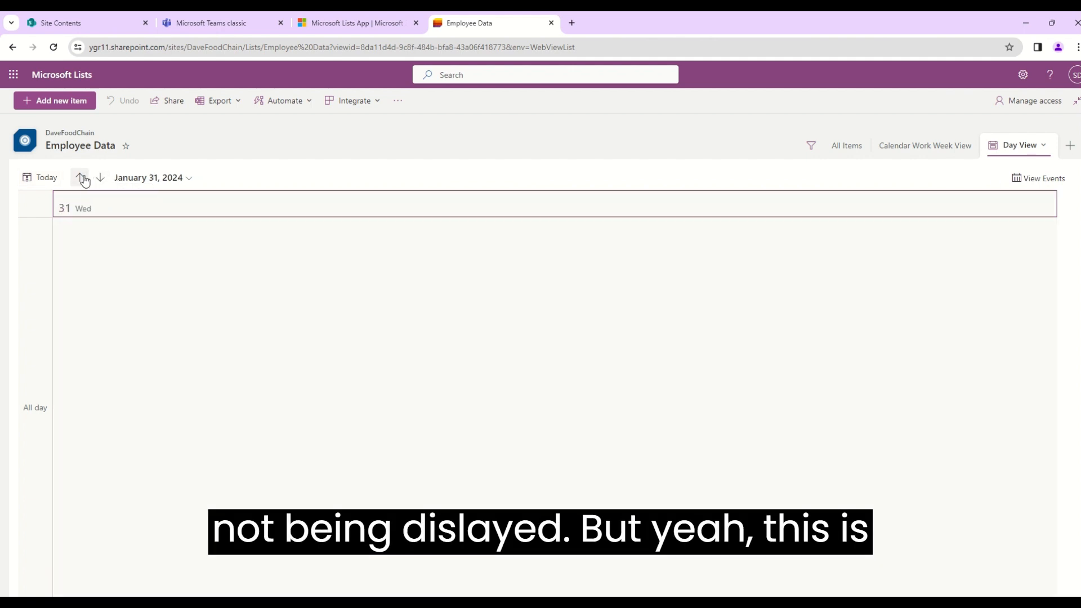
{"action": "left_click", "coordinate": [80, 178]}
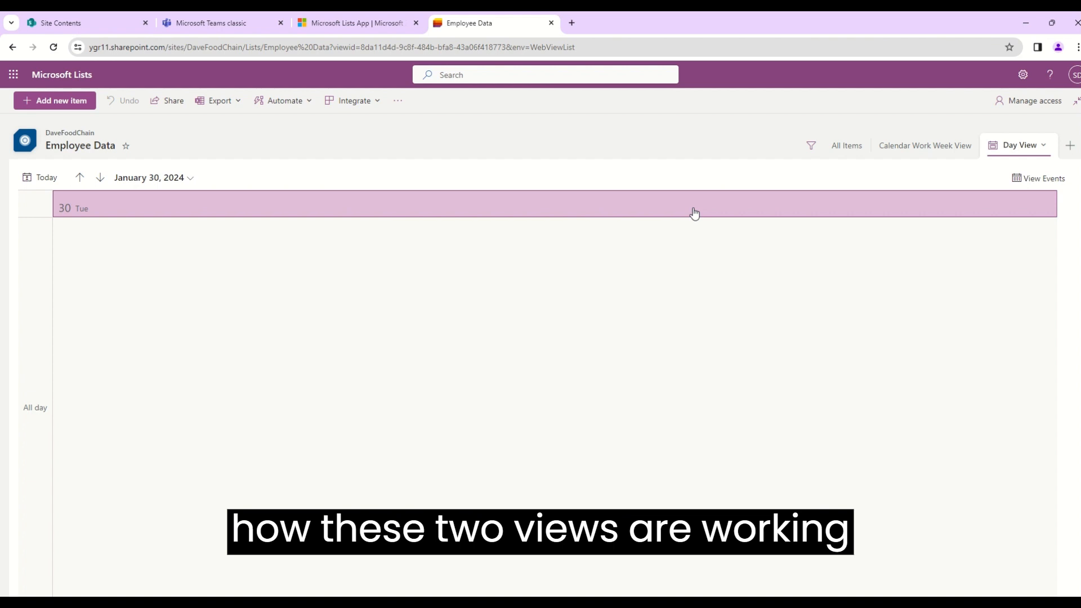